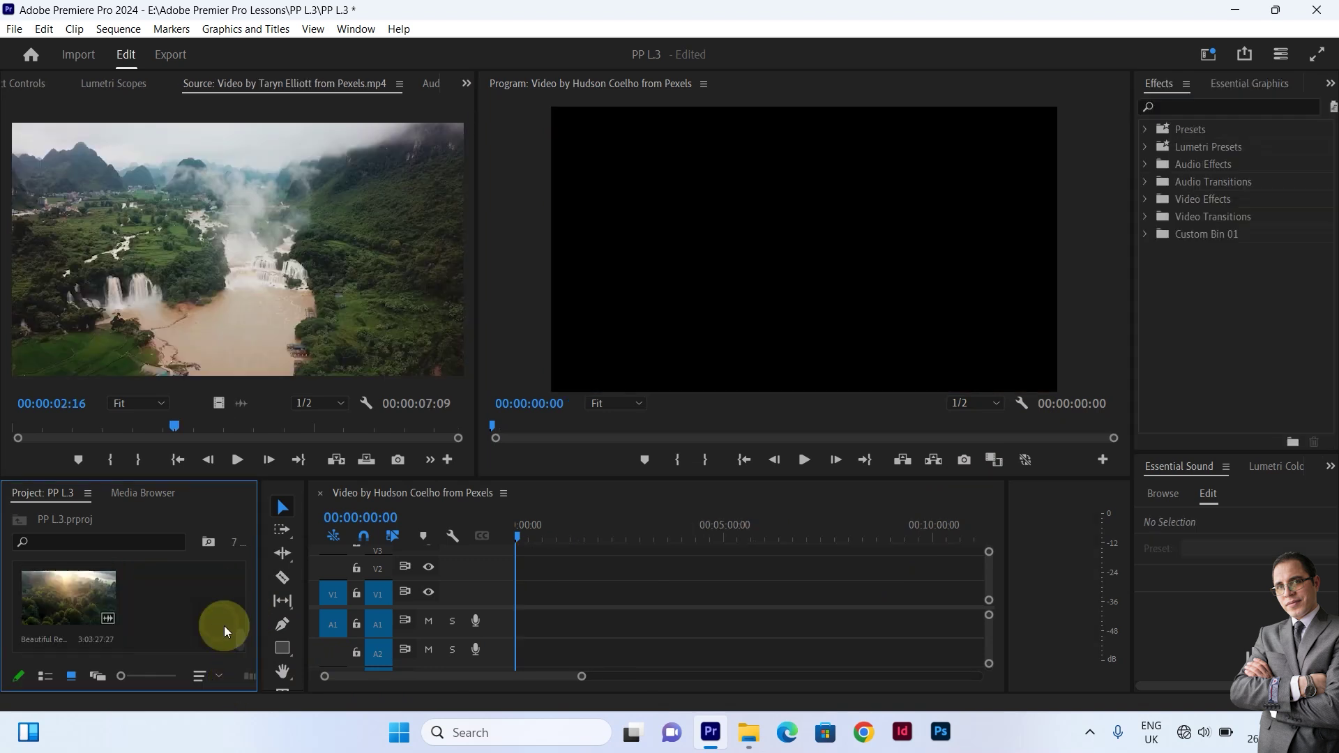
# Import the butterfly video production ID-5092549 and place it at the start of the timeline on V1 and A1
pyautogui.doubleClick(224, 626)
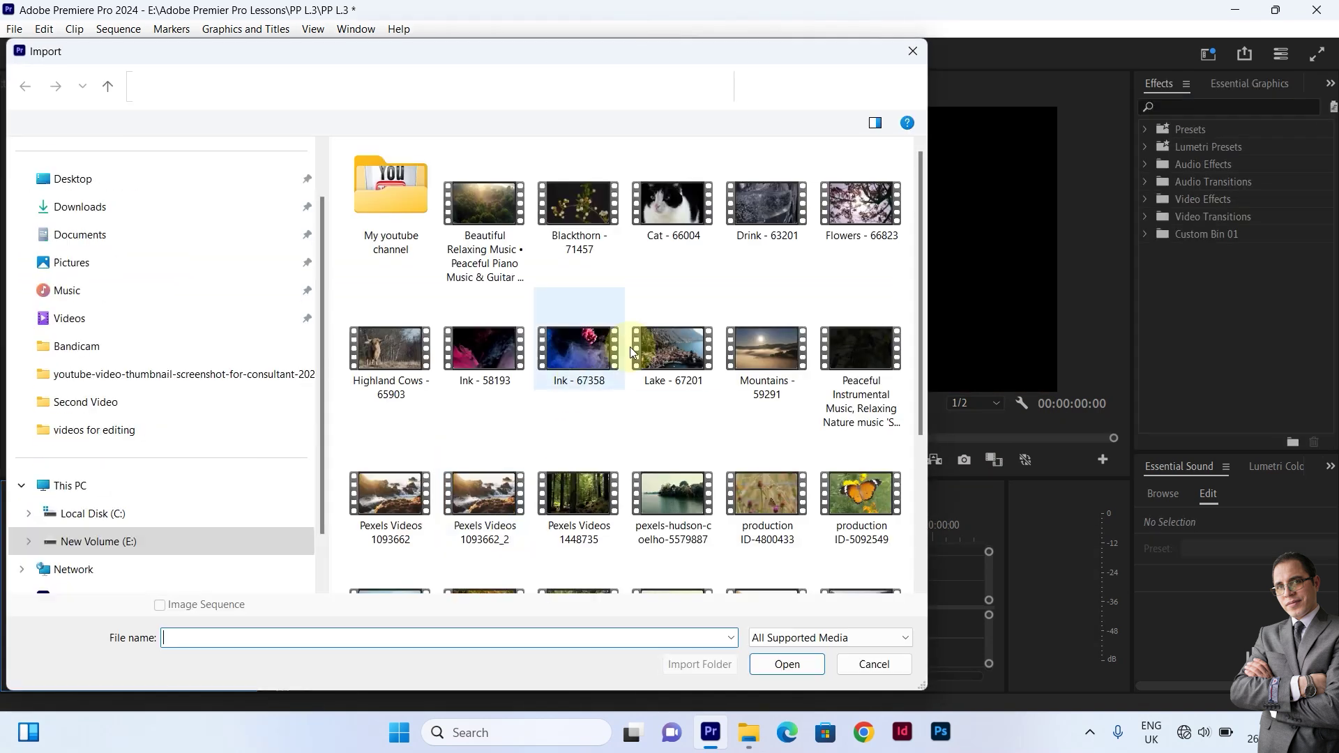
pyautogui.scroll(-3, 797, 340)
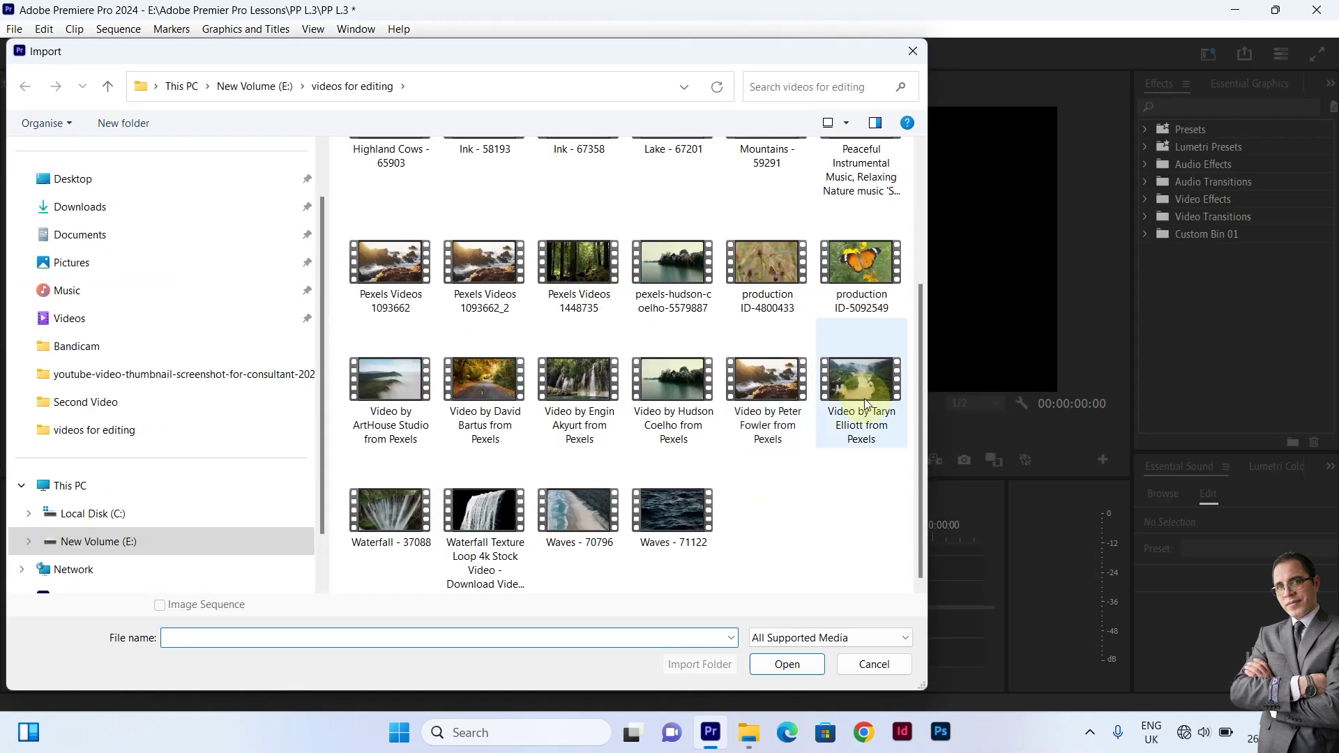
pyautogui.click(859, 259)
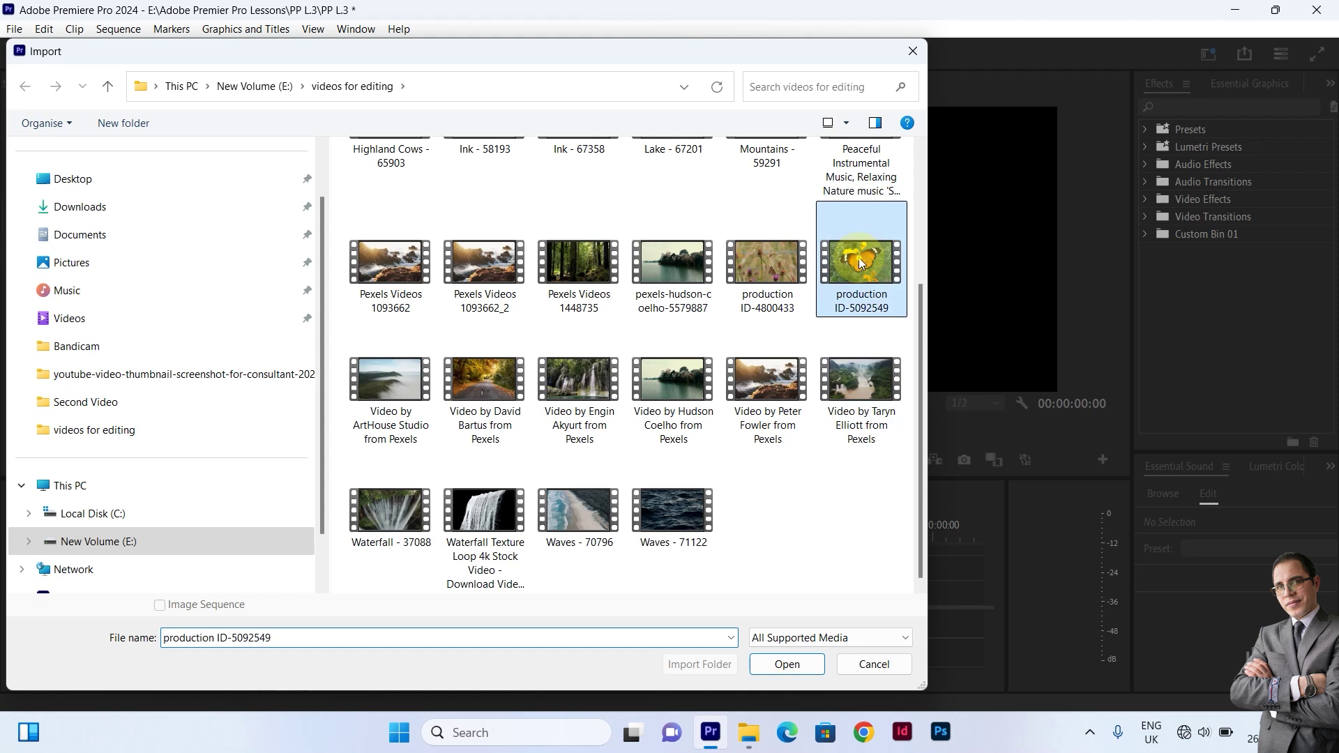
pyautogui.moveTo(181, 598); pyautogui.dragTo(522, 616)
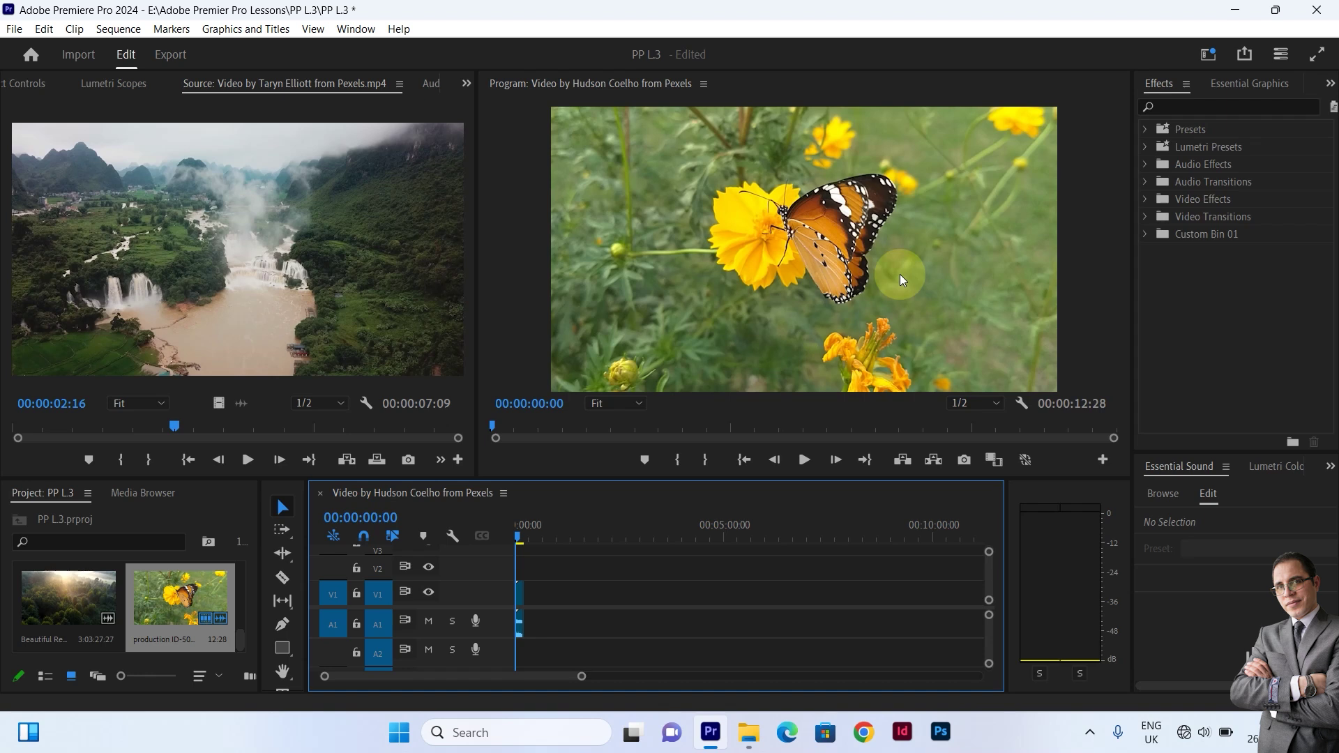
# Examine the production ID-5092549 clip in the timeline at different zoom levels, from the whole sequence down to single frames
pyautogui.press('=')
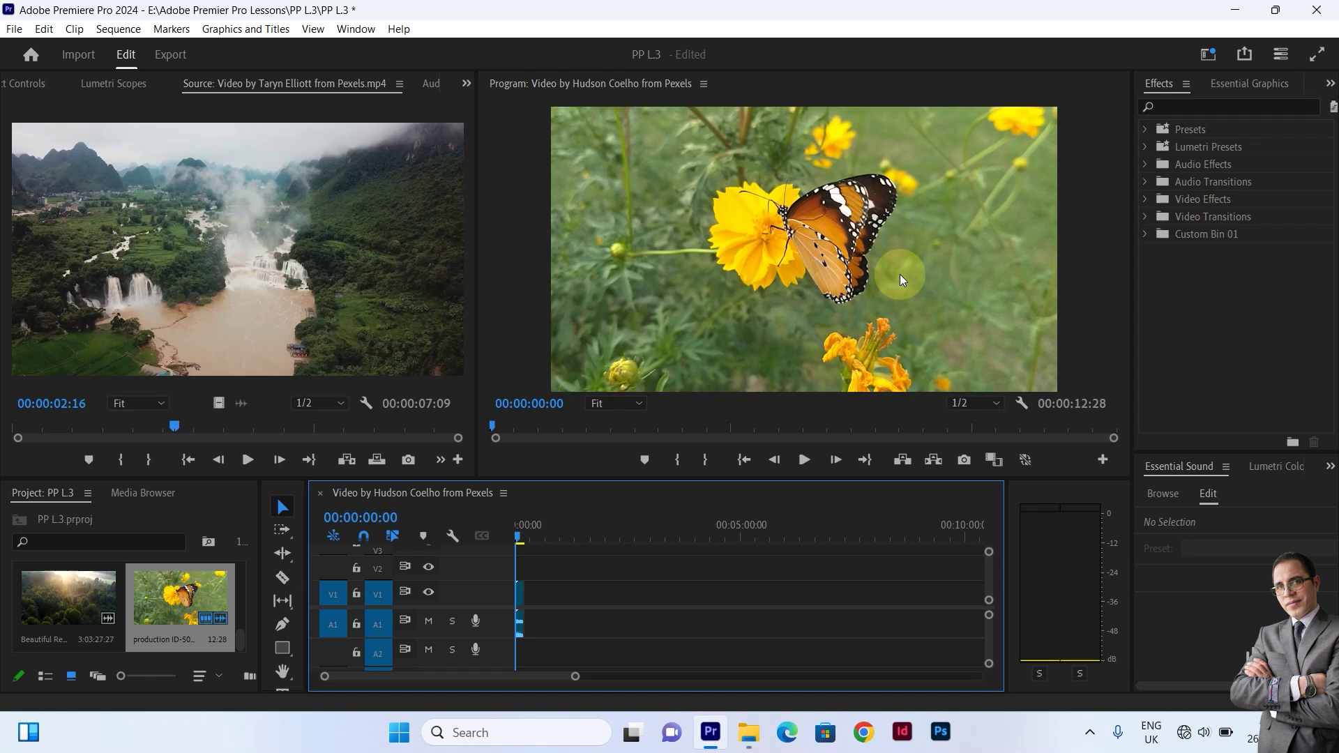
pyautogui.press('=')
pyautogui.press('=')
pyautogui.press('=')
pyautogui.press('=')
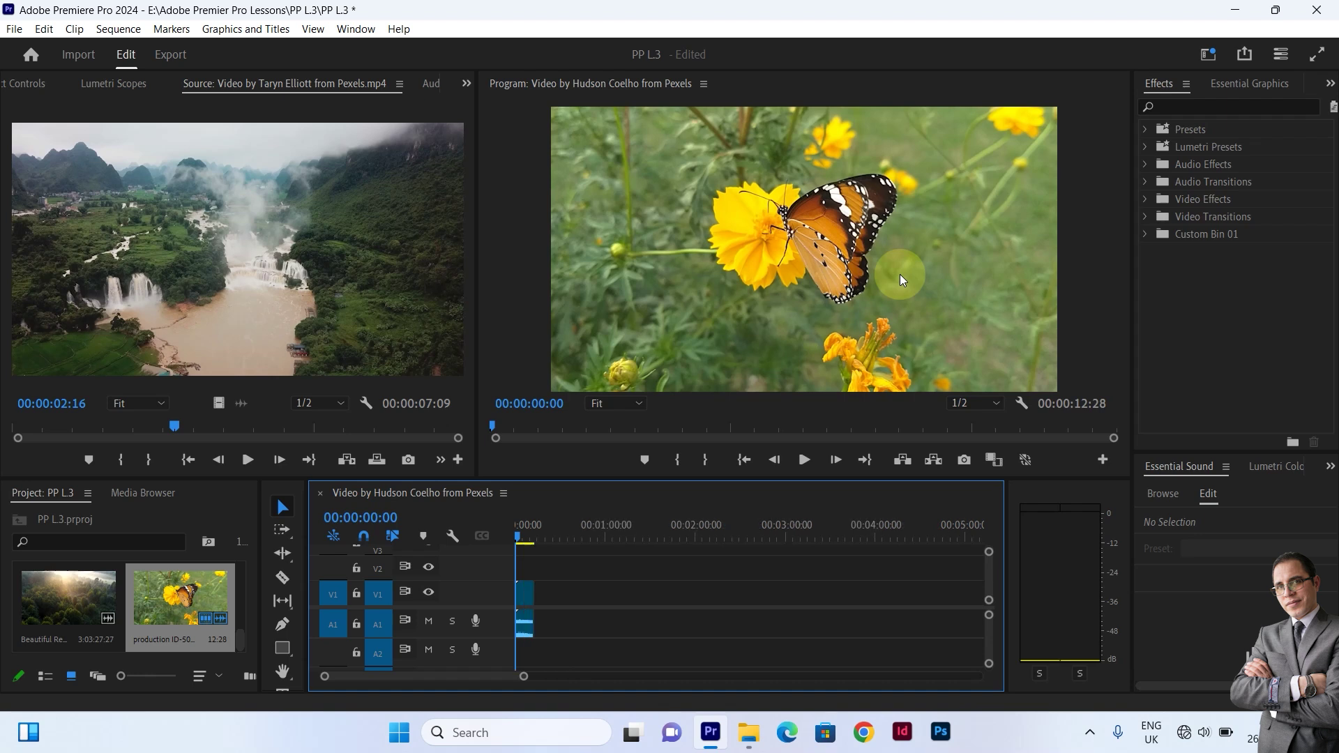
pyautogui.press('=')
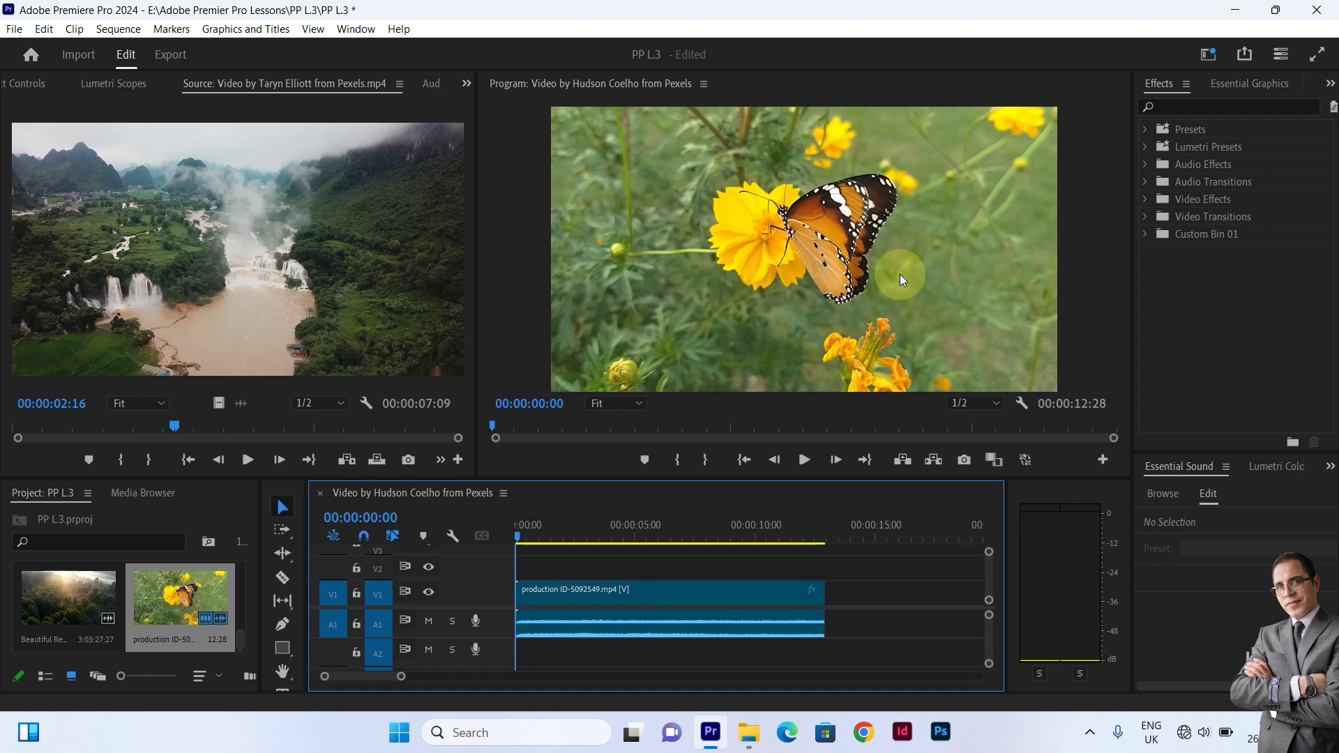
pyautogui.press('=')
pyautogui.press('-')
pyautogui.press('-')
pyautogui.press('-')
pyautogui.press('-')
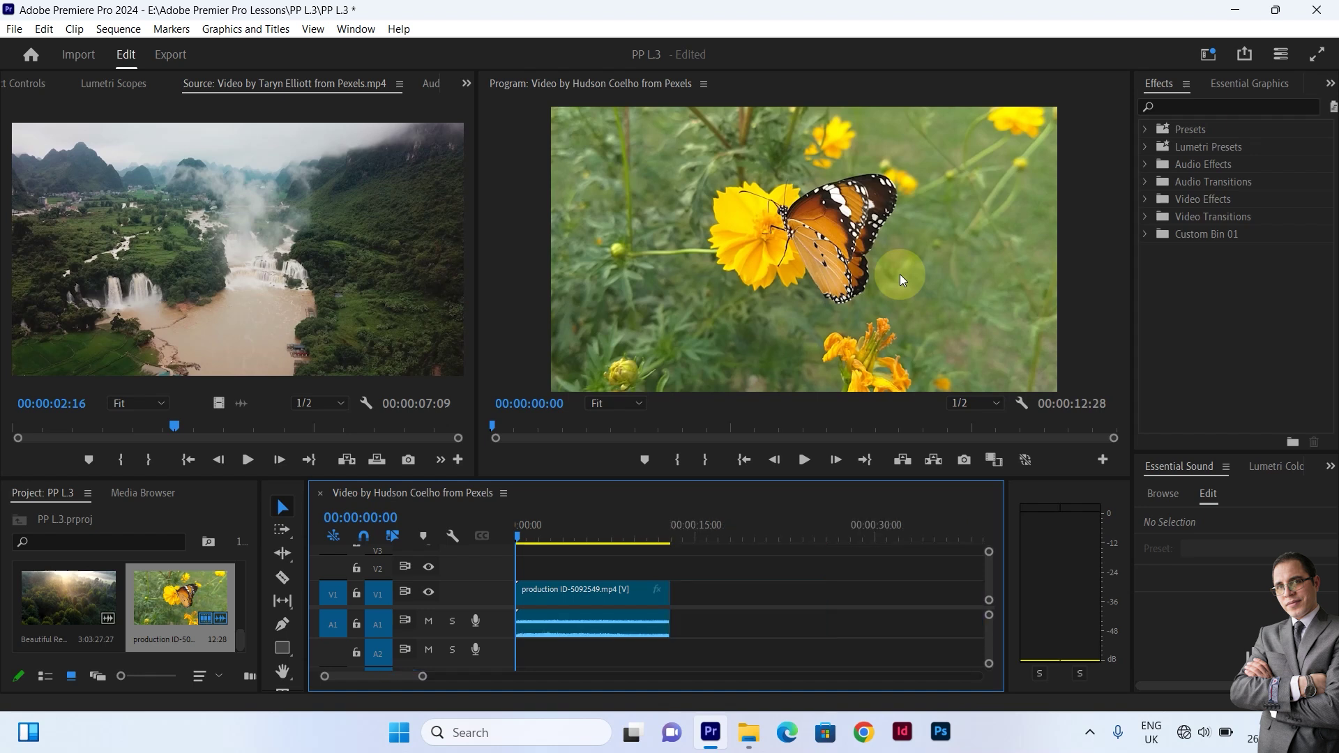
pyautogui.press('=')
pyautogui.press('=')
pyautogui.press('=')
pyautogui.press('=')
pyautogui.press('-')
pyautogui.press('=')
pyautogui.press('-')
pyautogui.press('=')
pyautogui.press('-')
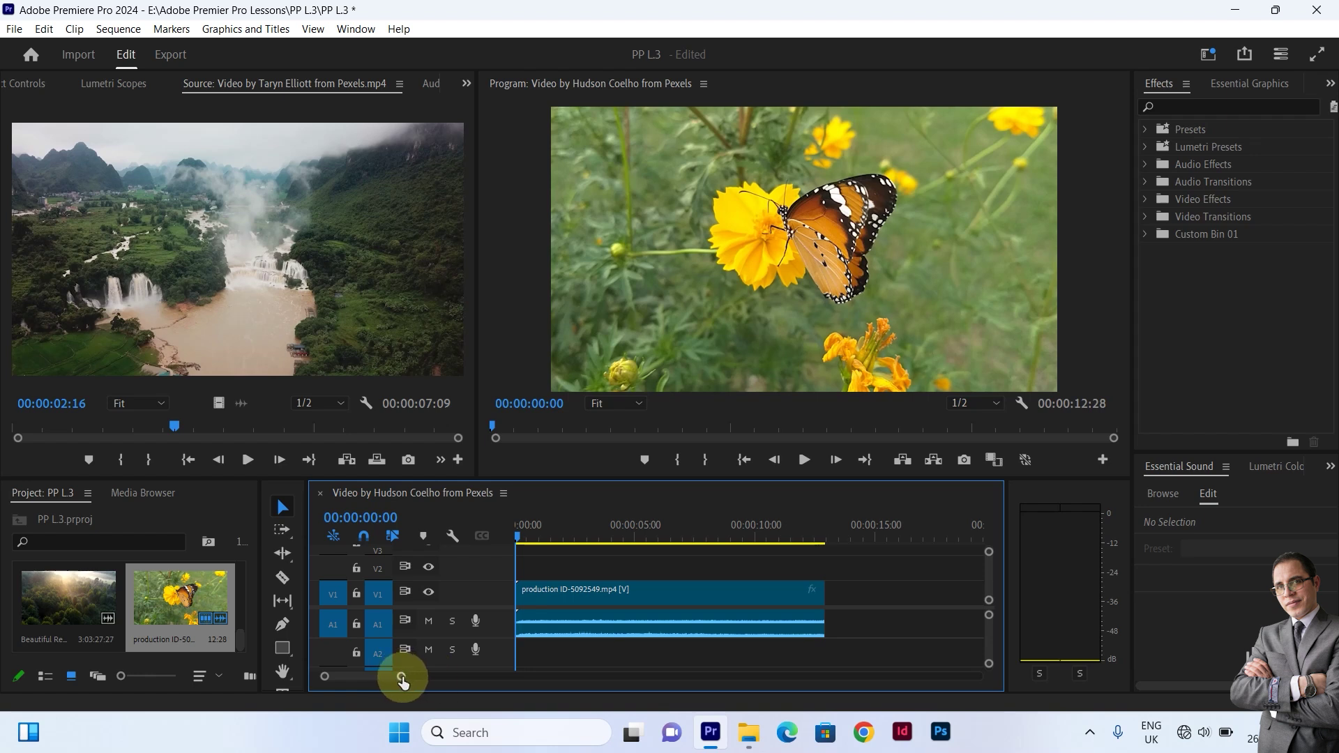
pyautogui.moveTo(399, 677)
pyautogui.mouseDown()
pyautogui.moveTo(695, 687)
pyautogui.moveTo(463, 670)
pyautogui.moveTo(625, 681)
pyautogui.moveTo(531, 683)
pyautogui.mouseUp()
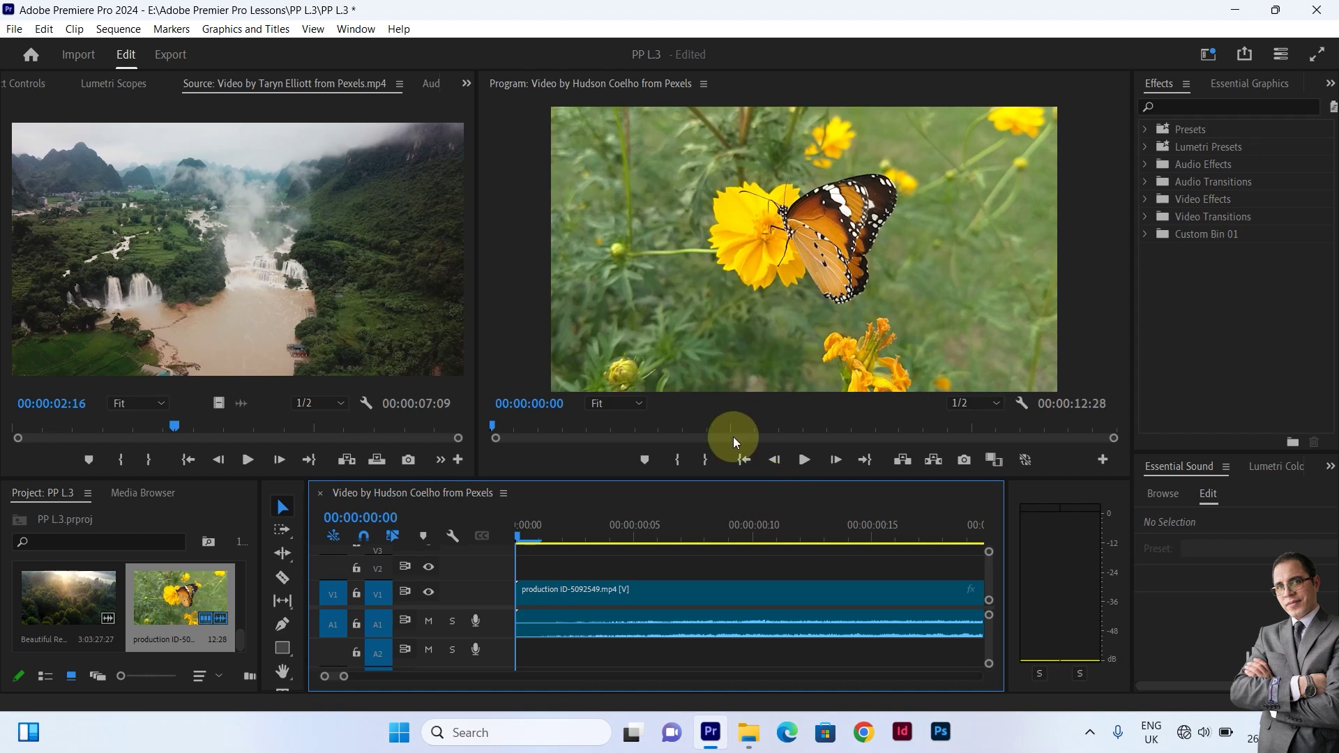
# Advance the playhead one frame and zoom the timeline out until the whole butterfly clip fits
pyautogui.press('Right')
pyautogui.press('-')
pyautogui.press('-')
pyautogui.press('-')
pyautogui.press('-')
pyautogui.press('-')
pyautogui.press('-')
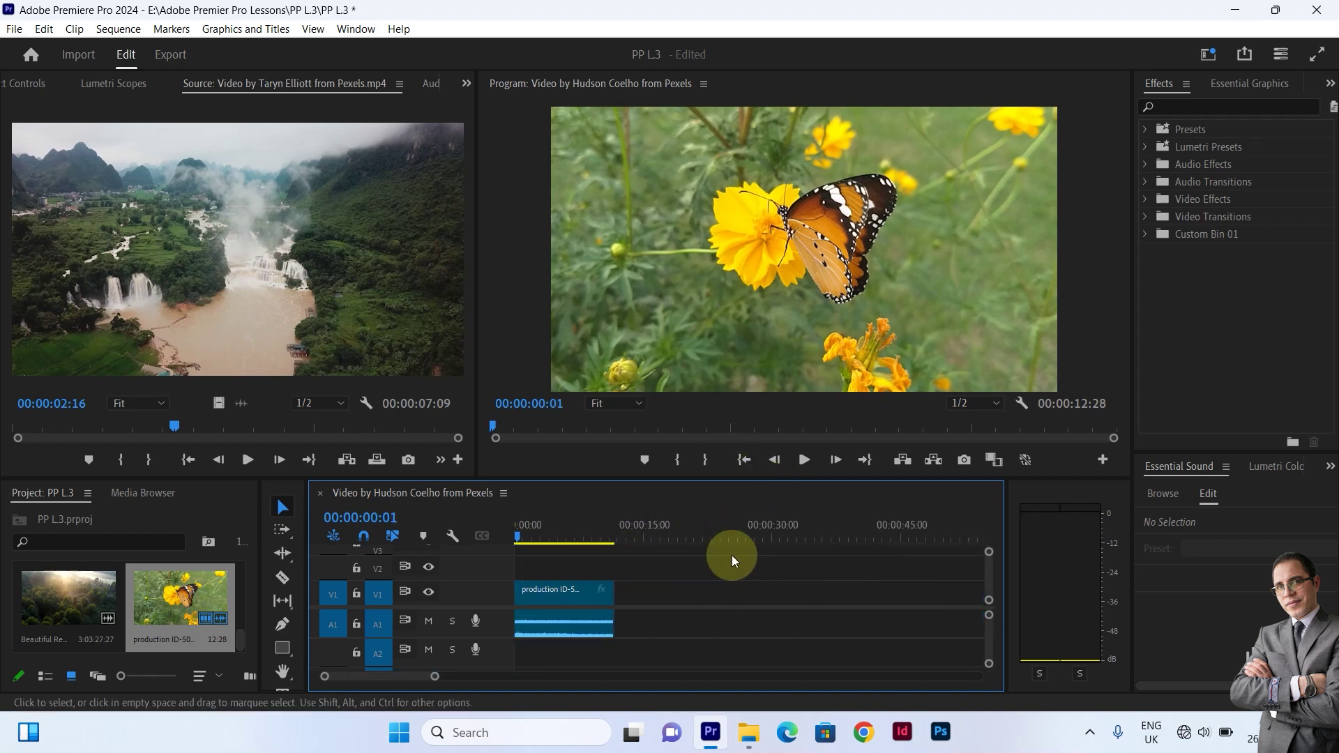
# Scroll along the timeline past the clip and back, ending with the entire butterfly clip in view
pyautogui.scroll(1, 731, 555)
pyautogui.scroll(-3, 731, 555)
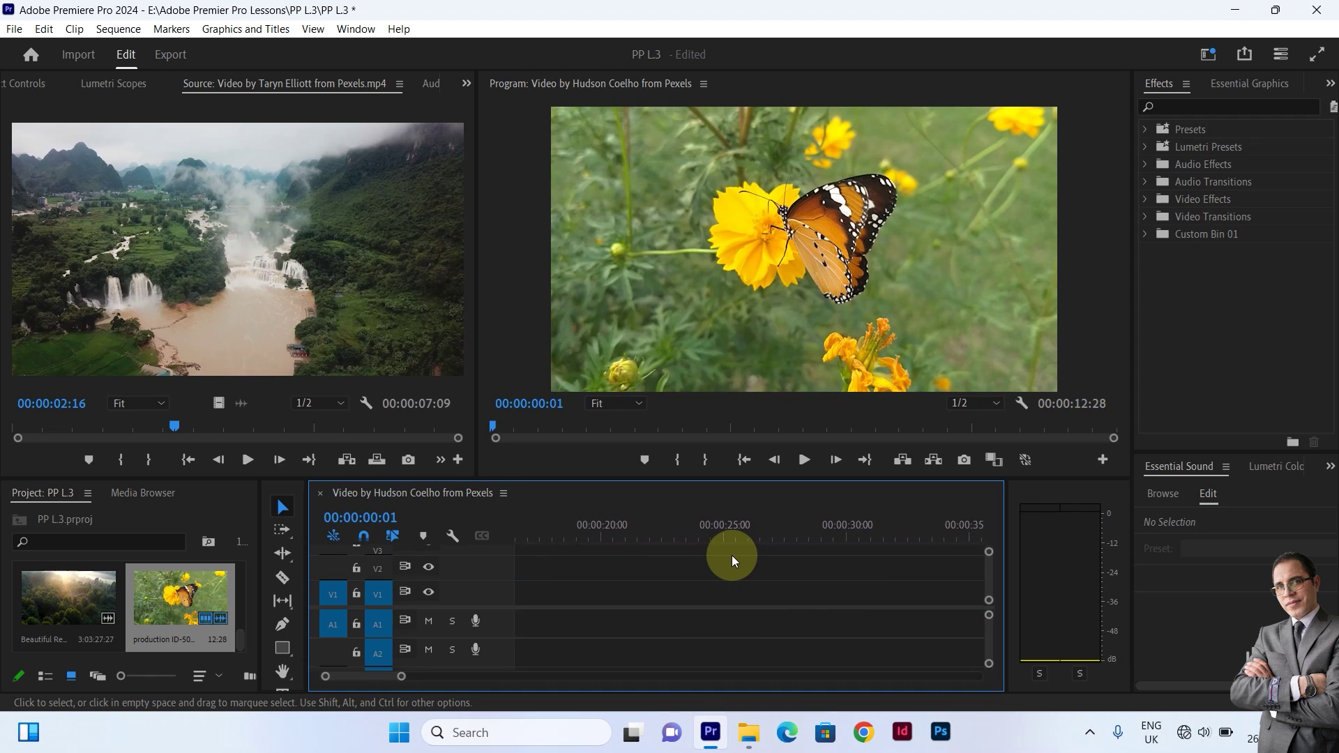
pyautogui.scroll(3, 731, 556)
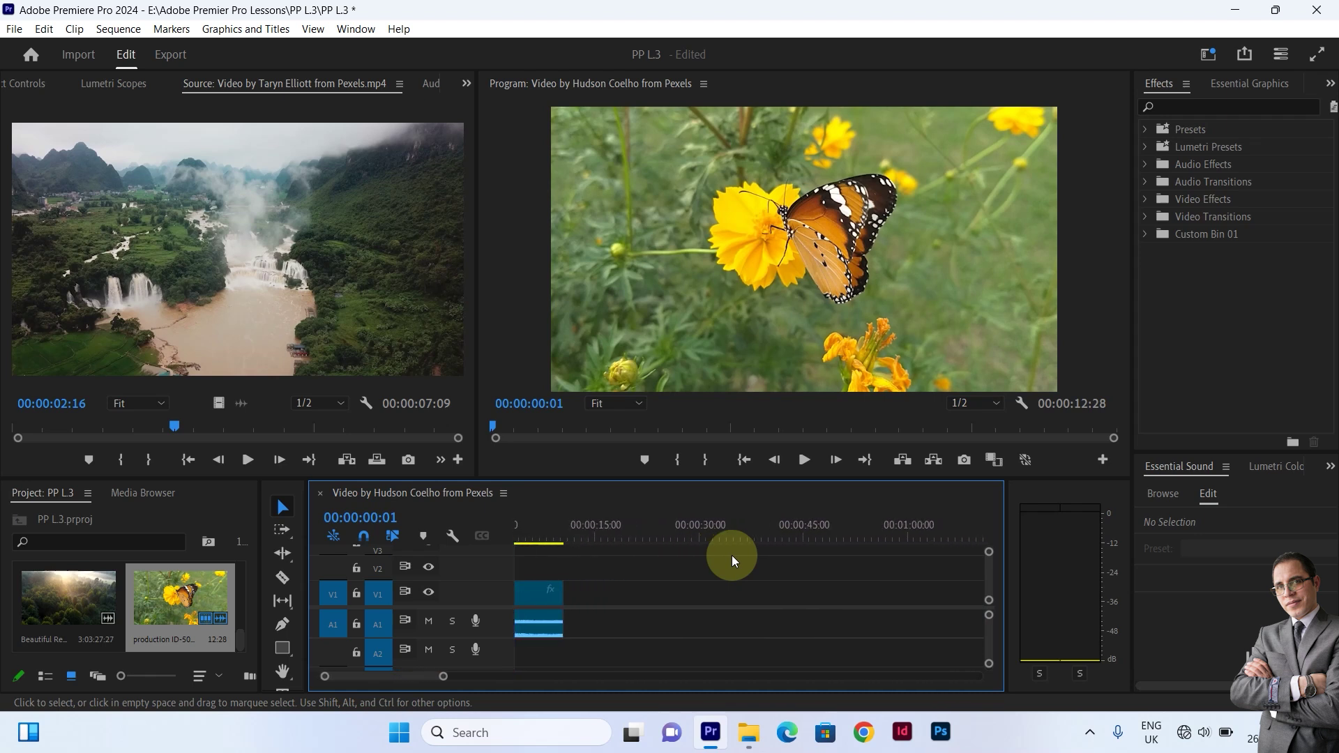
pyautogui.scroll(-6, 731, 555)
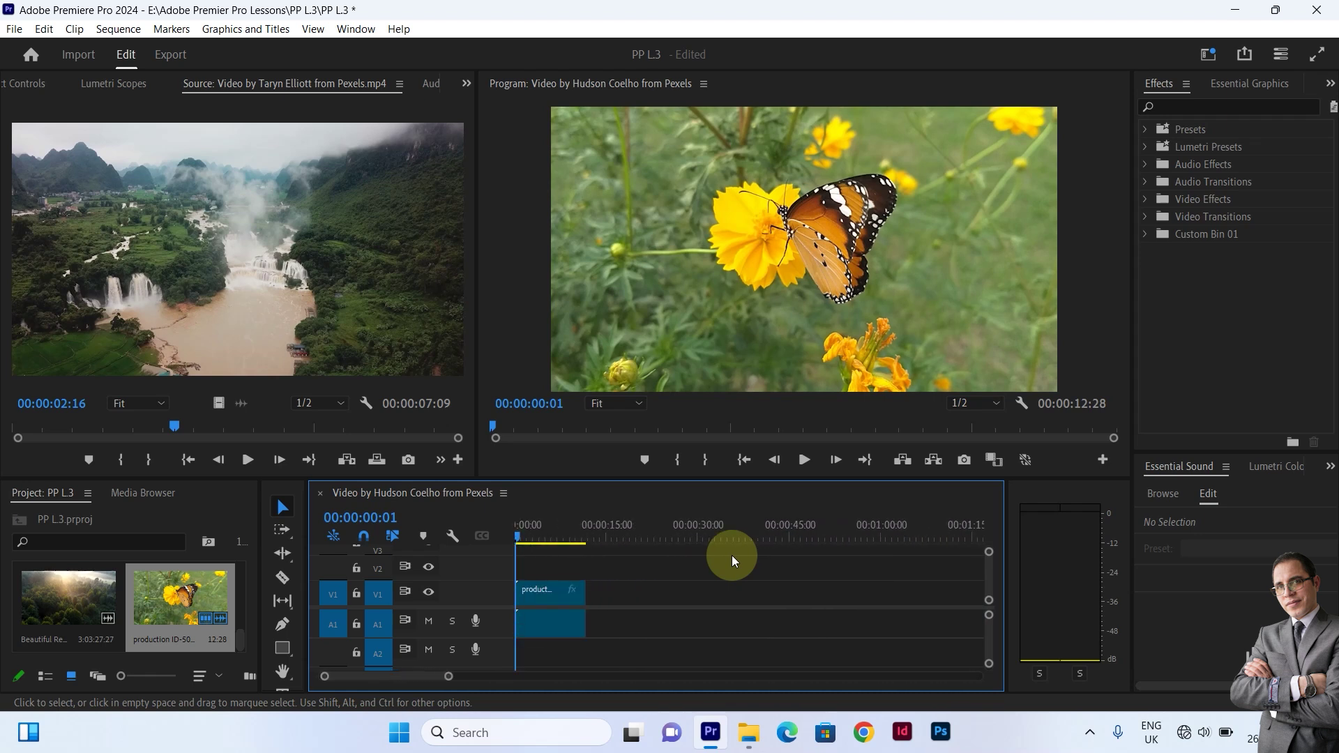
pyautogui.scroll(6, 730, 555)
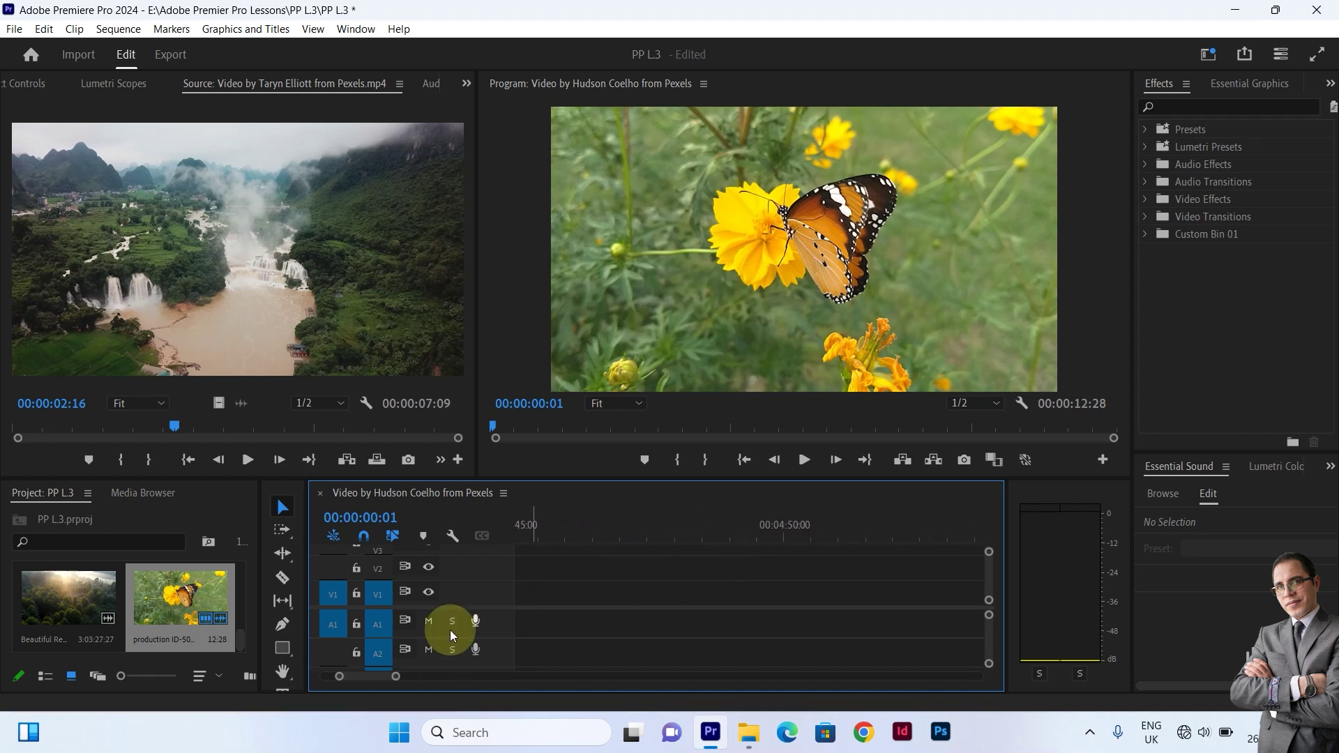
pyautogui.moveTo(367, 678); pyautogui.dragTo(325, 678)
pyautogui.scroll(-2, 572, 621)
pyautogui.scroll(1, 572, 620)
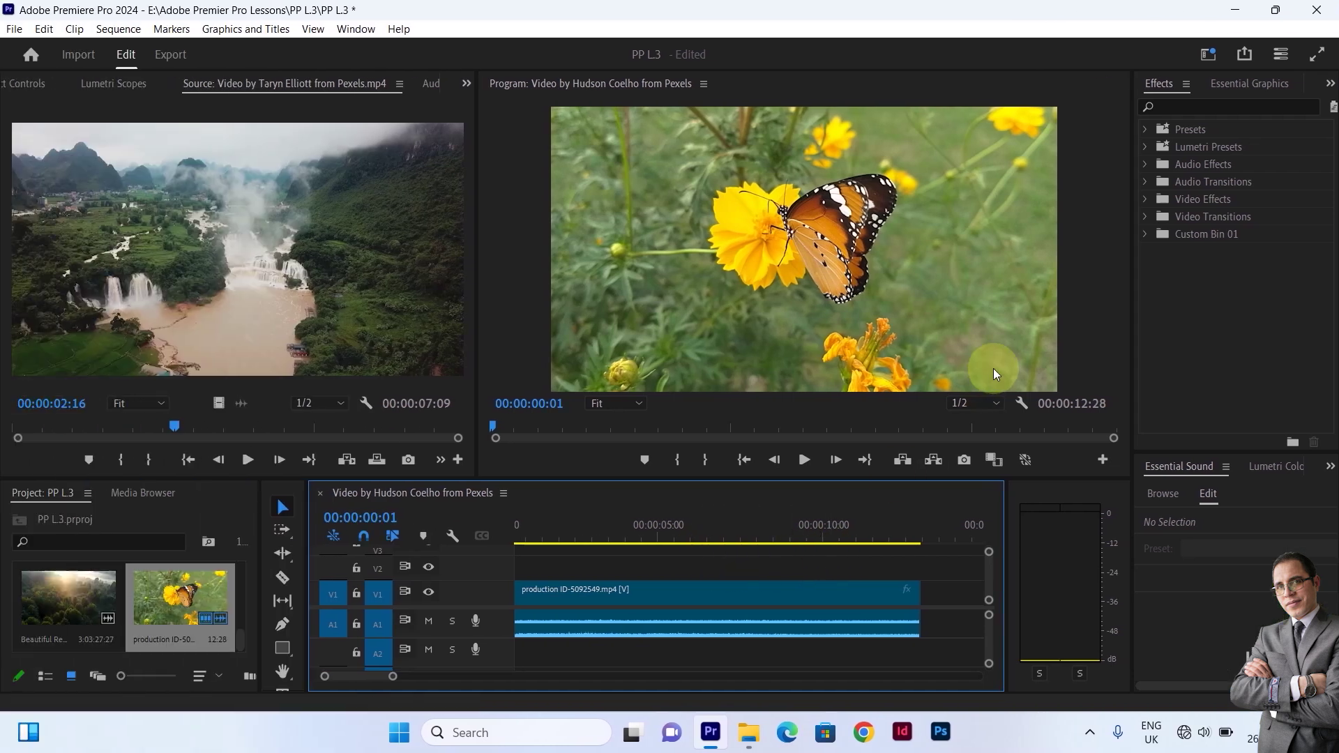
# Set the Program monitor's playback resolution to Full
pyautogui.click(998, 403)
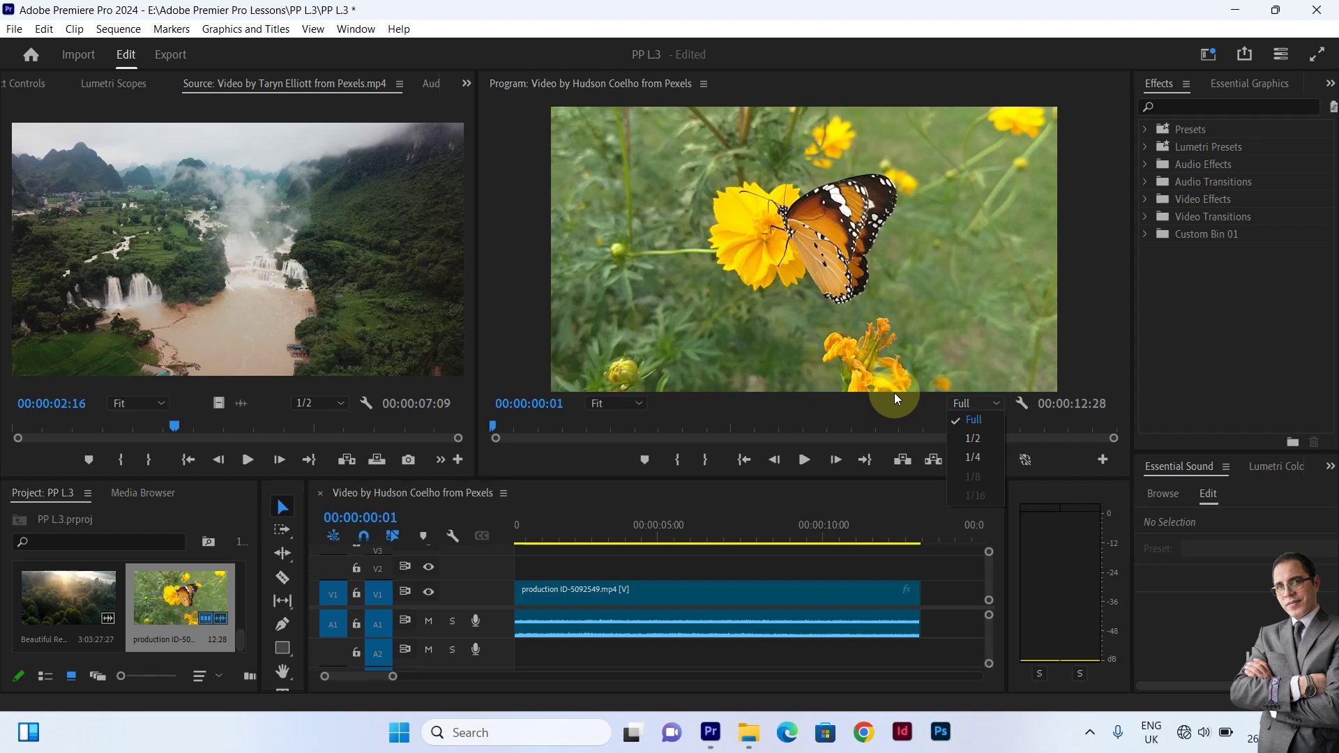
pyautogui.click(156, 595)
pyautogui.scroll(3, 156, 597)
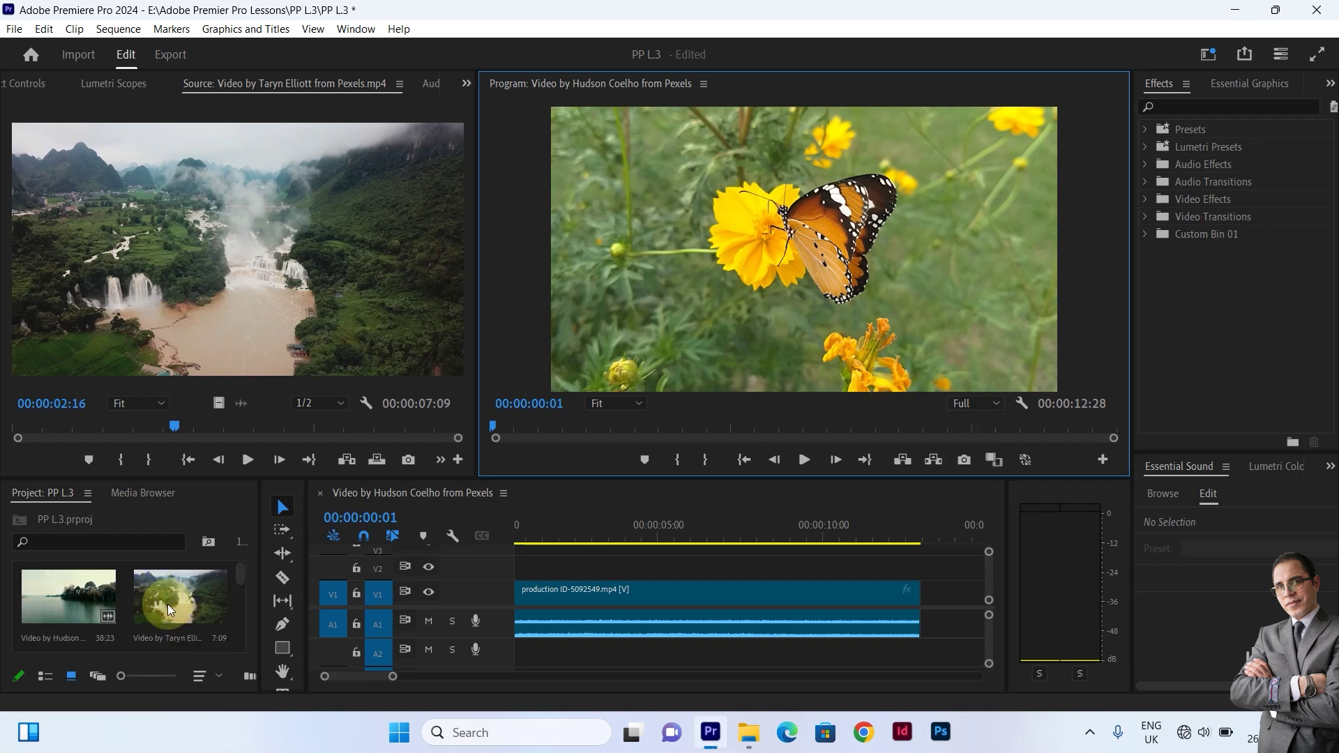
# Add the Snow Subscriber 08 graphics template on V2 above the butterfly clip, starting at about 3 seconds
pyautogui.click(1227, 90)
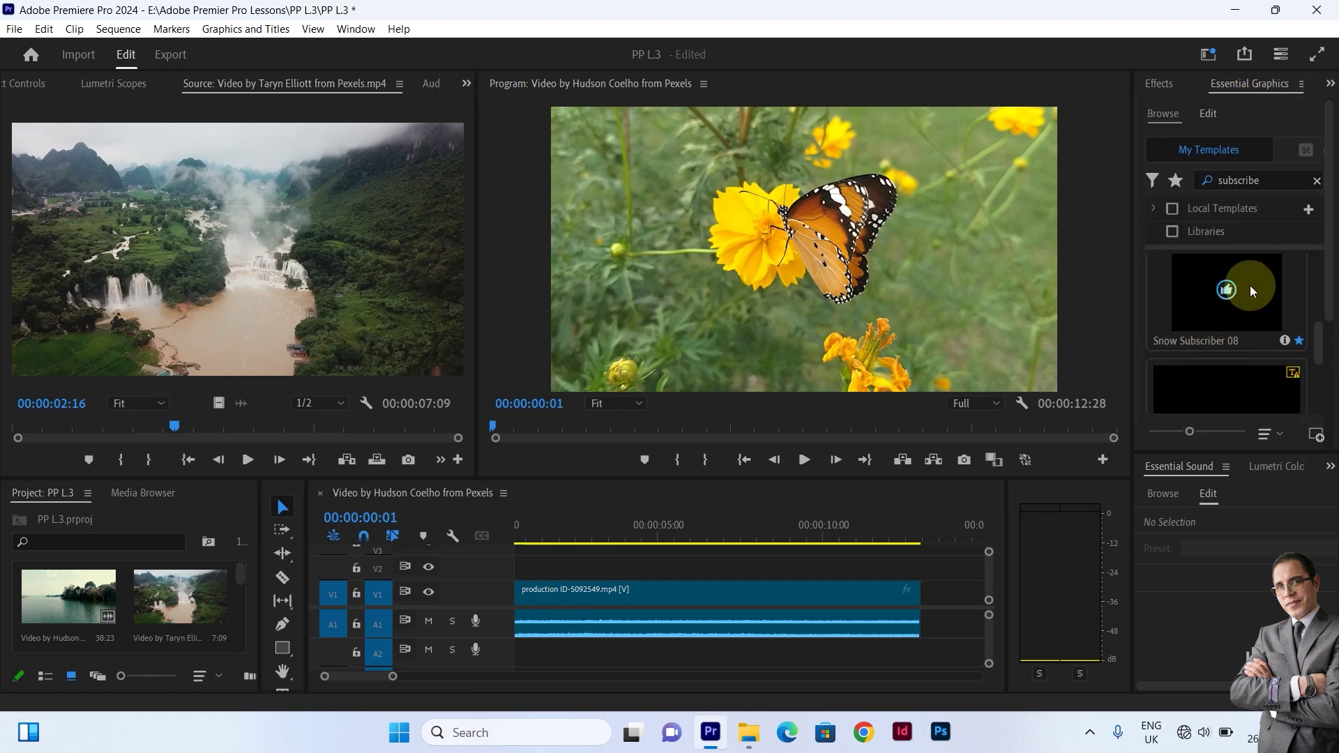
pyautogui.moveTo(1249, 295); pyautogui.dragTo(566, 567)
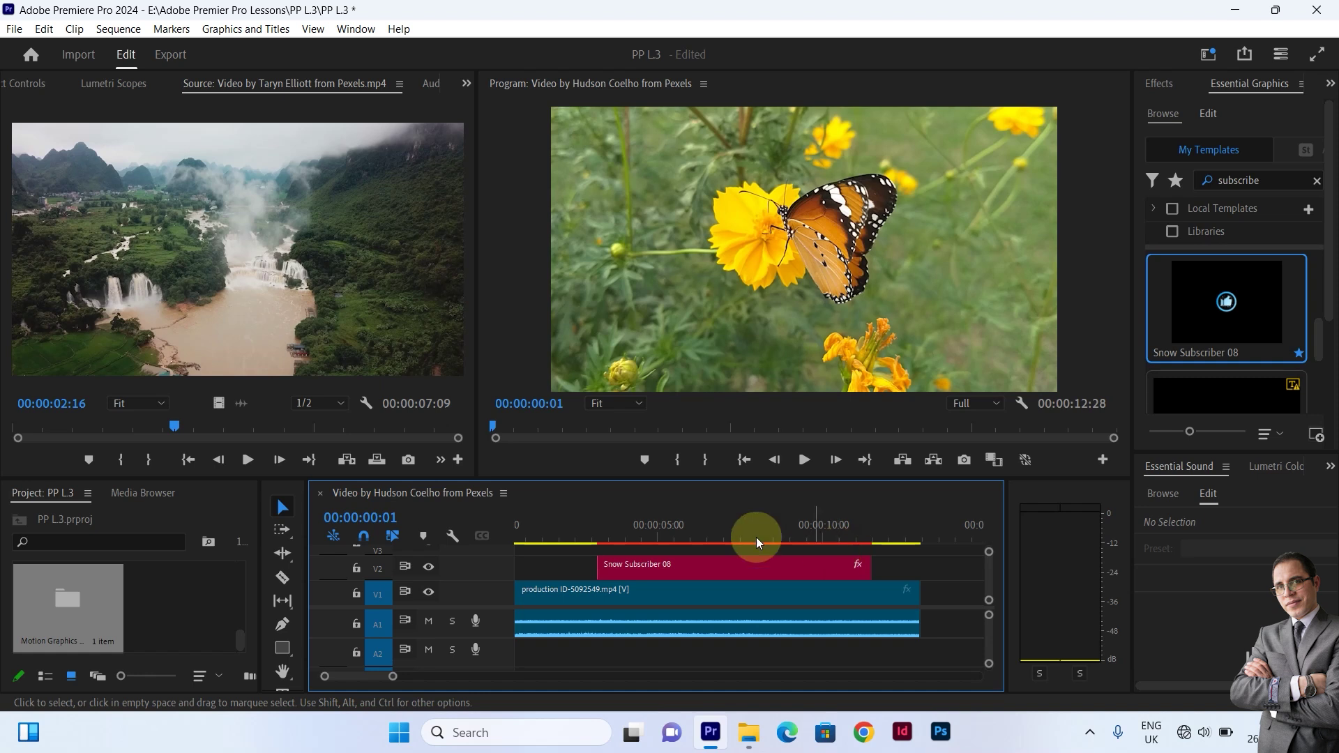
# Mute audio track A1 and play the sequence from just before the Snow Subscriber 08 graphic
pyautogui.click(595, 523)
pyautogui.click(802, 460)
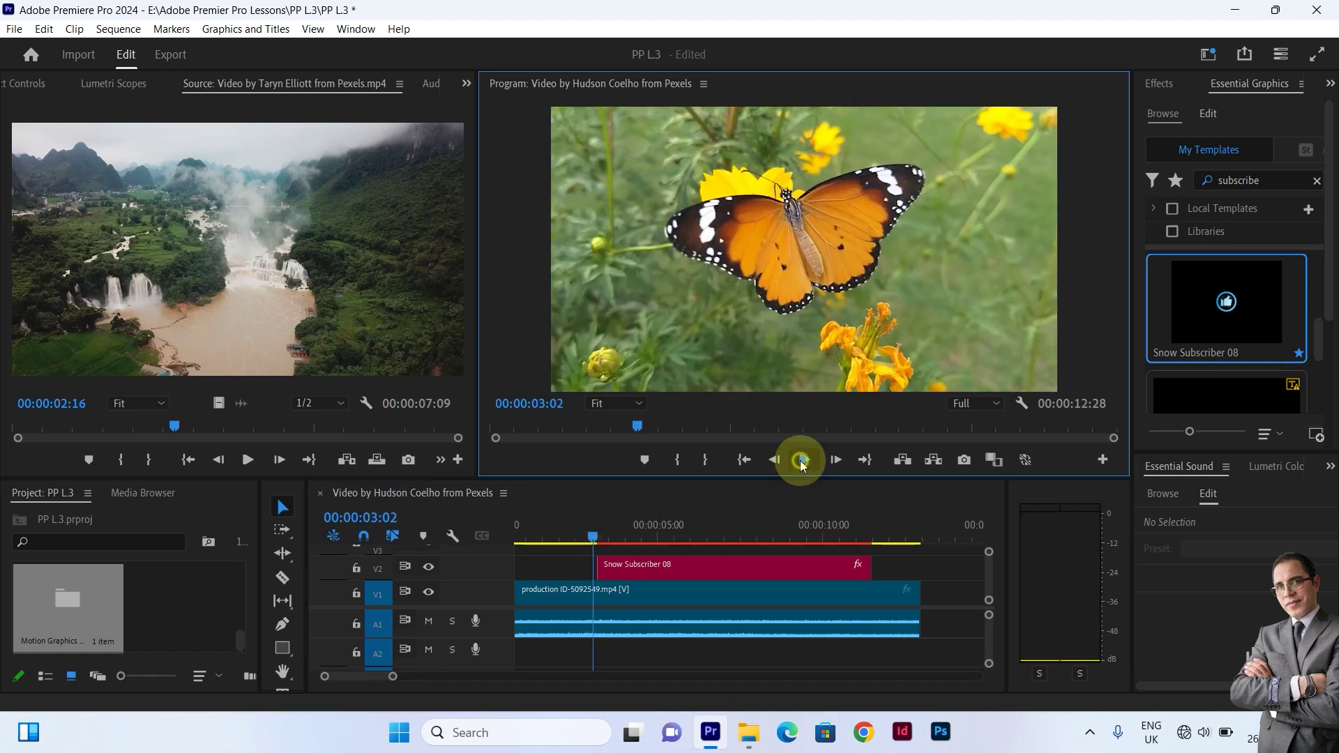
pyautogui.click(583, 526)
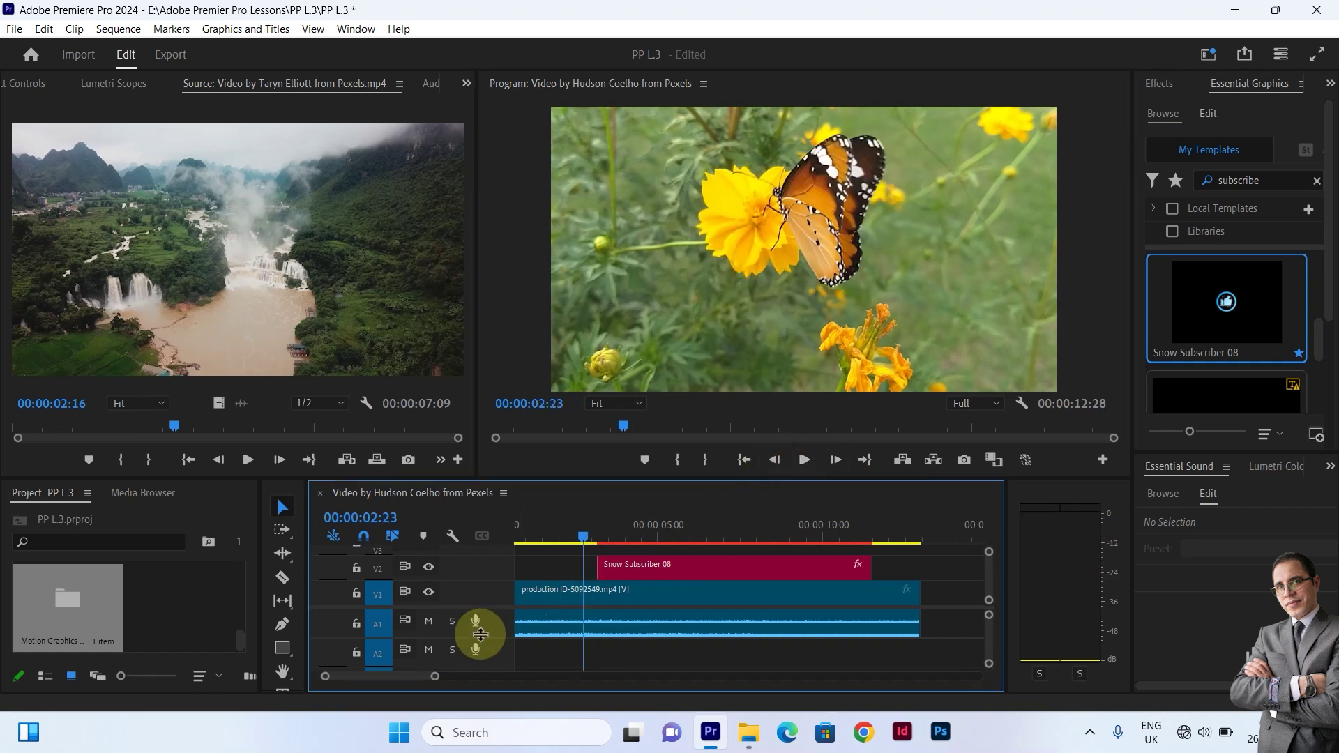
pyautogui.click(428, 621)
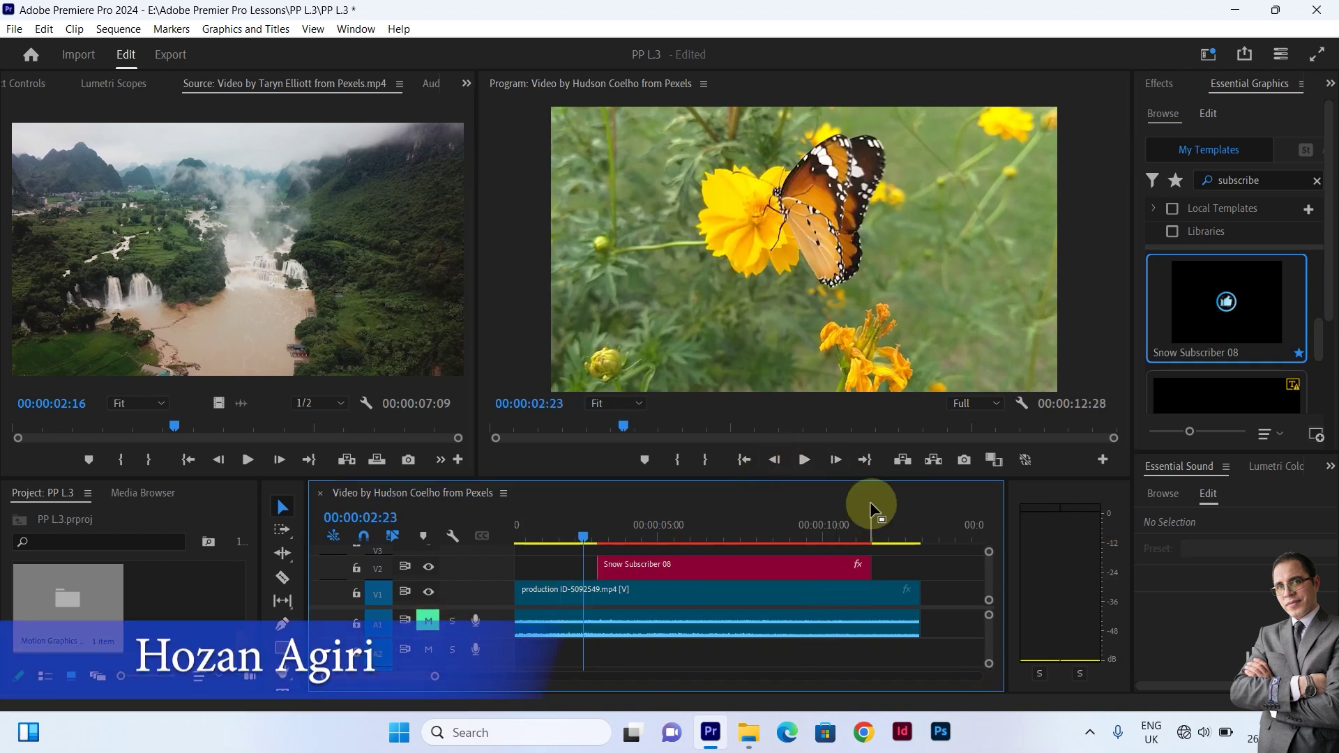
pyautogui.click(805, 458)
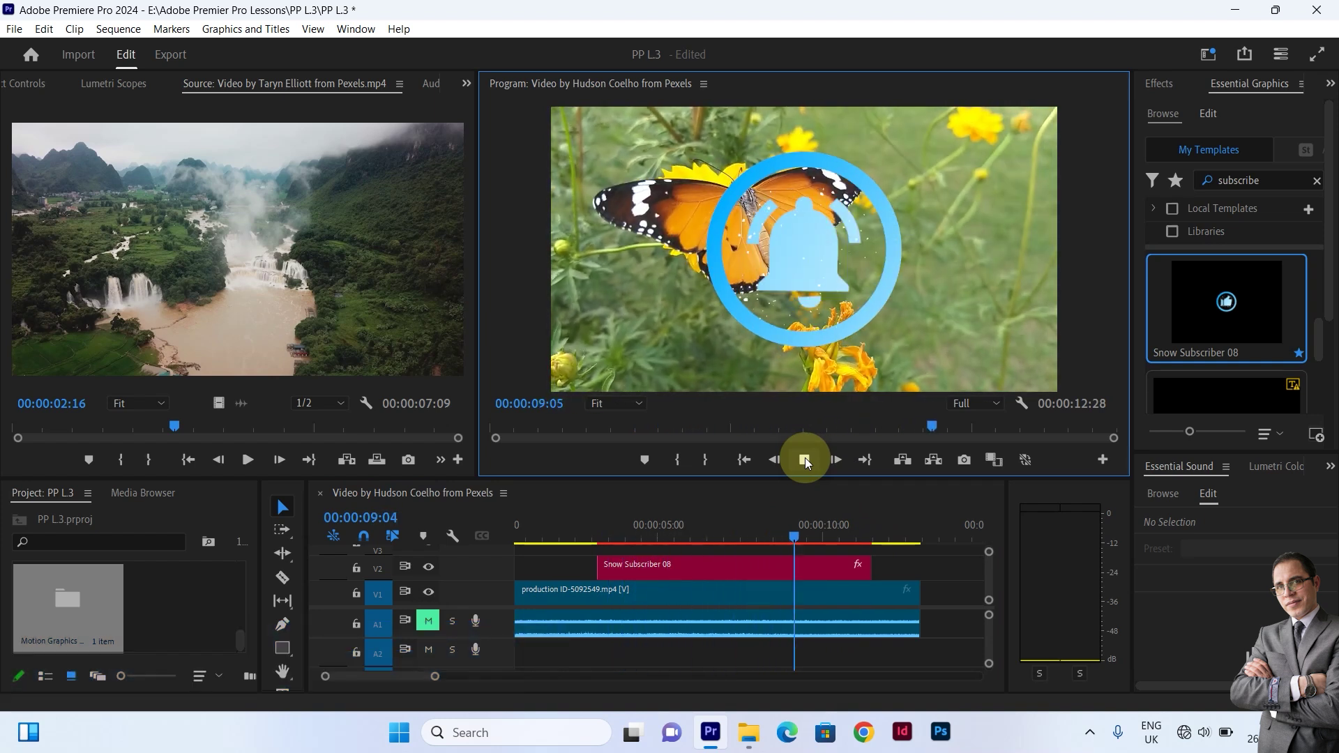
pyautogui.click(805, 459)
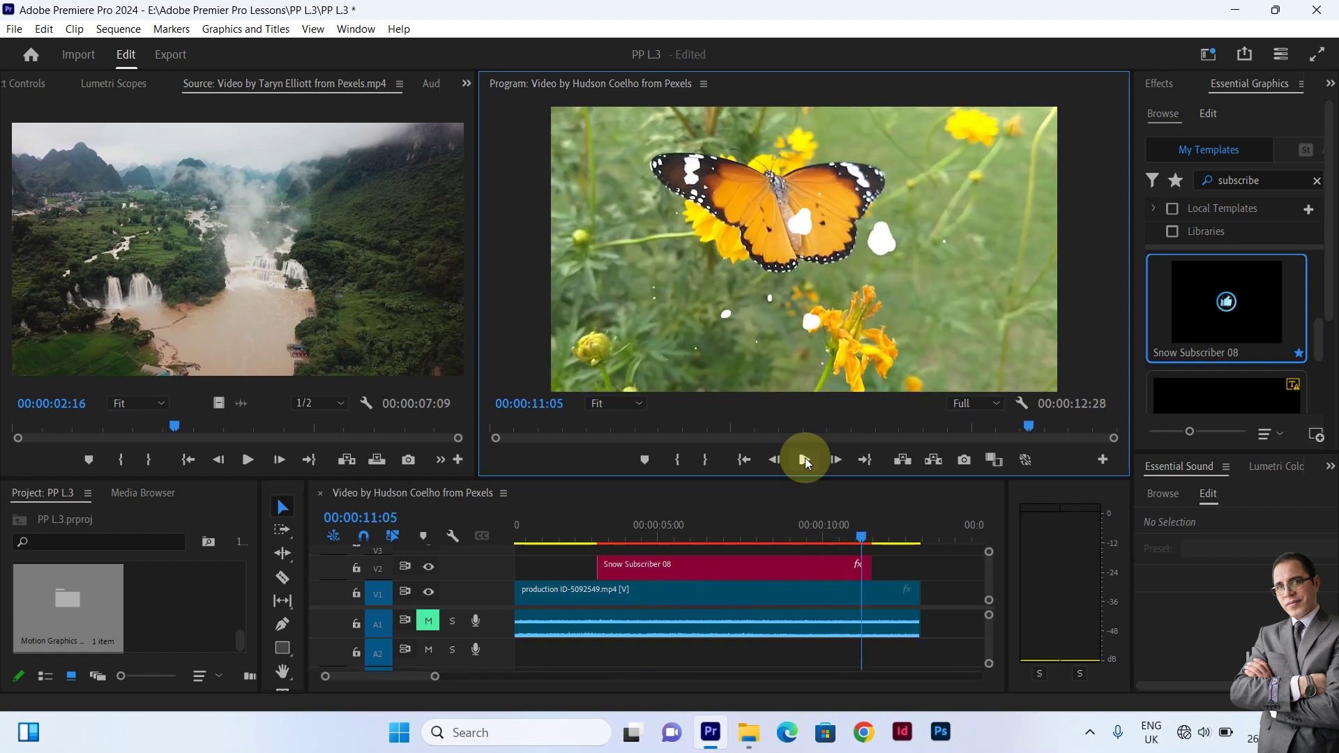
# Set the Program monitor's playback resolution to 1/4 and replay the sequence from about 00:00:03:03
pyautogui.click(997, 403)
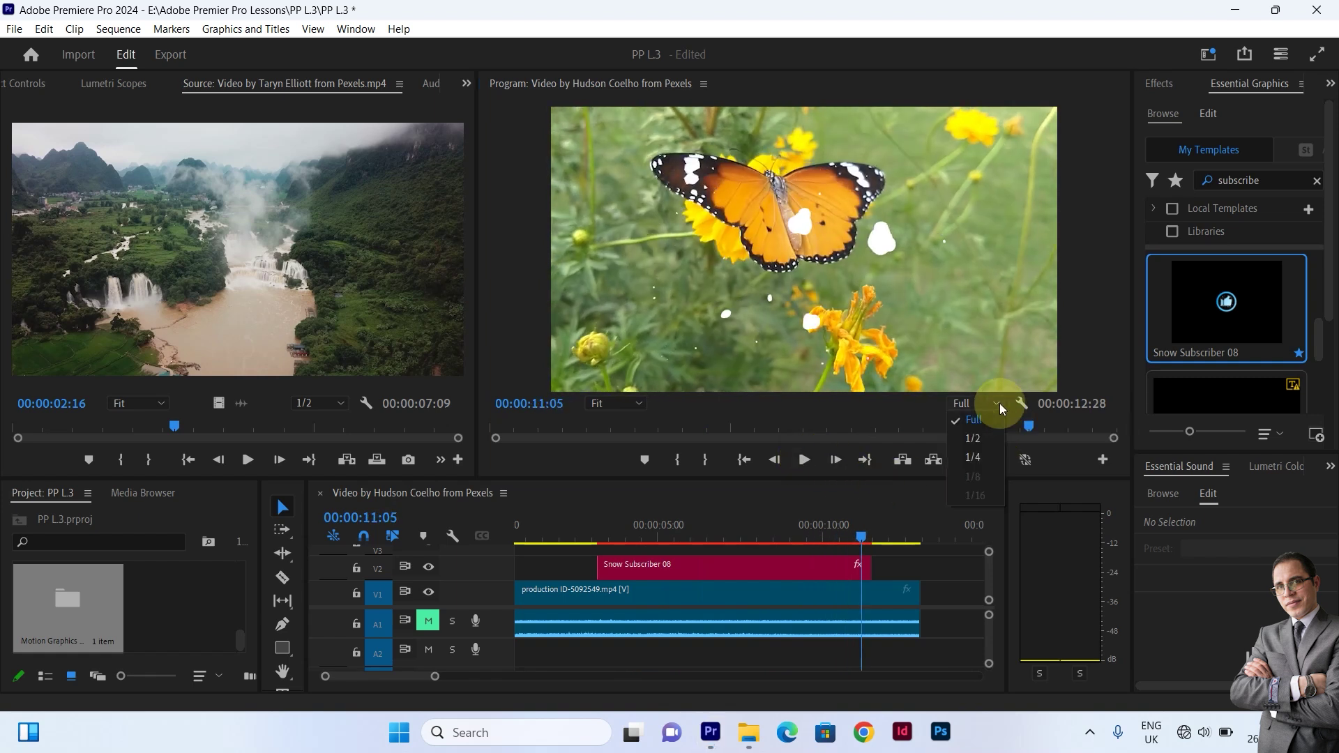
pyautogui.click(986, 454)
pyautogui.moveTo(805, 538); pyautogui.dragTo(594, 546)
pyautogui.click(802, 464)
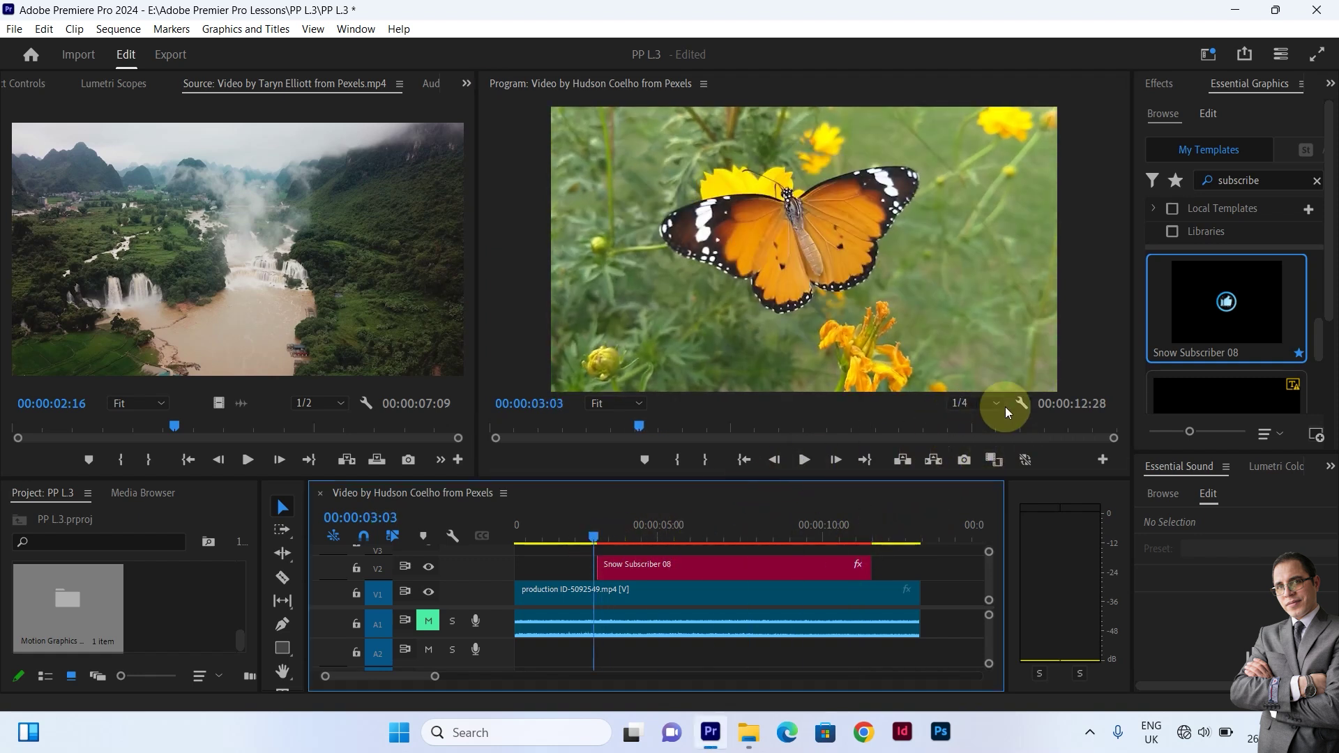
pyautogui.click(810, 460)
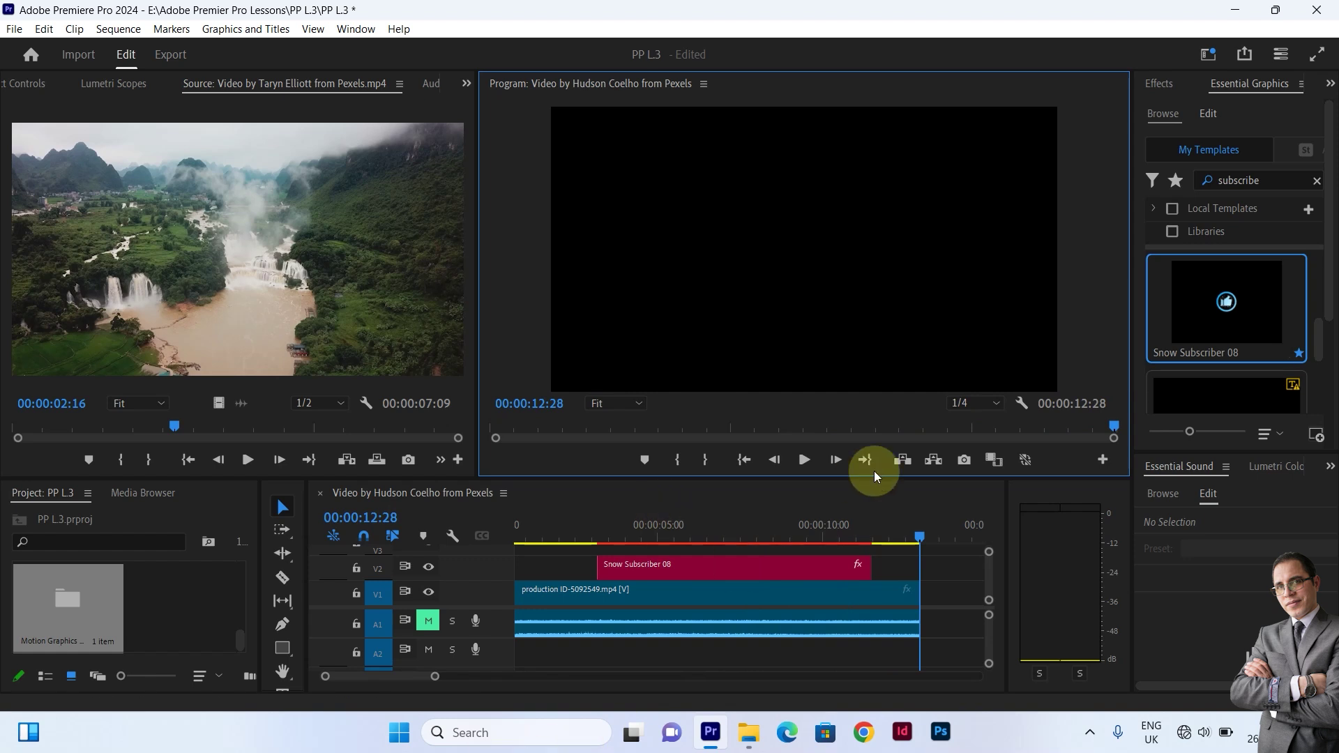
# Render the sequence's effects from In to Out
pyautogui.click(995, 403)
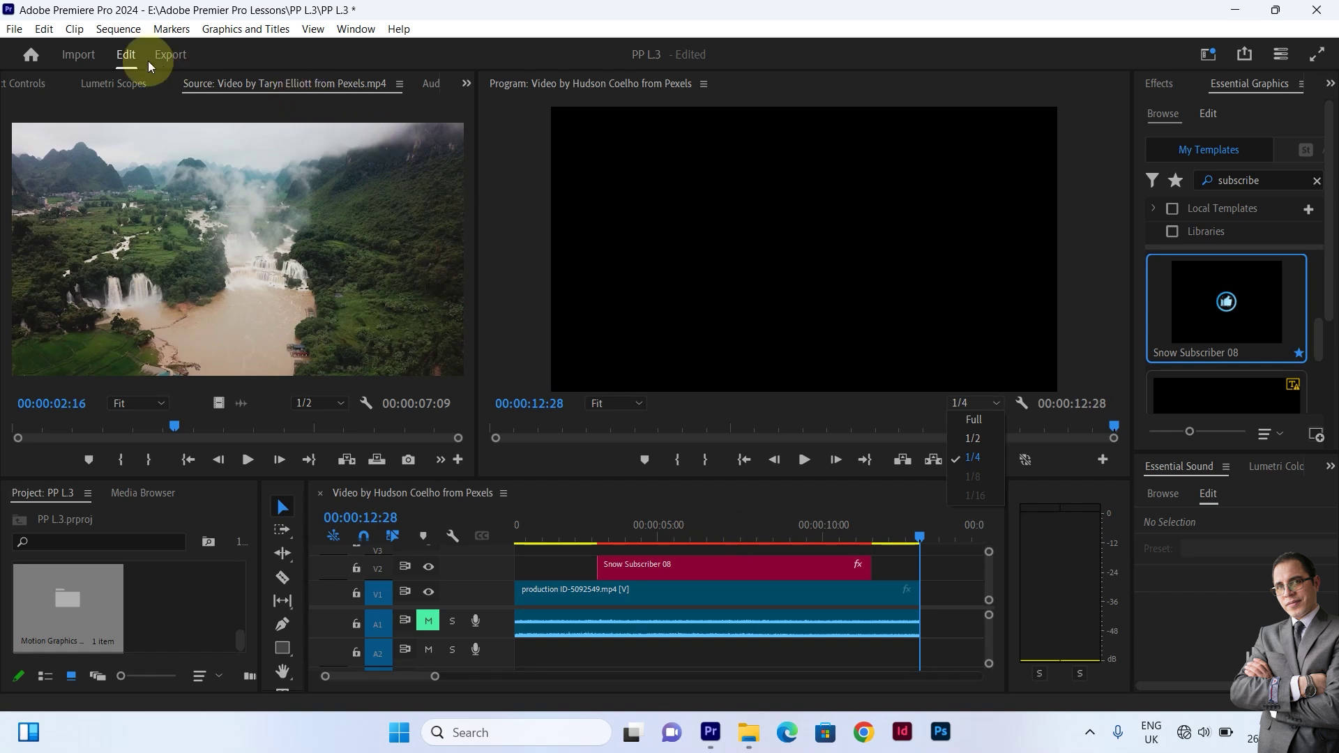
pyautogui.click(120, 30)
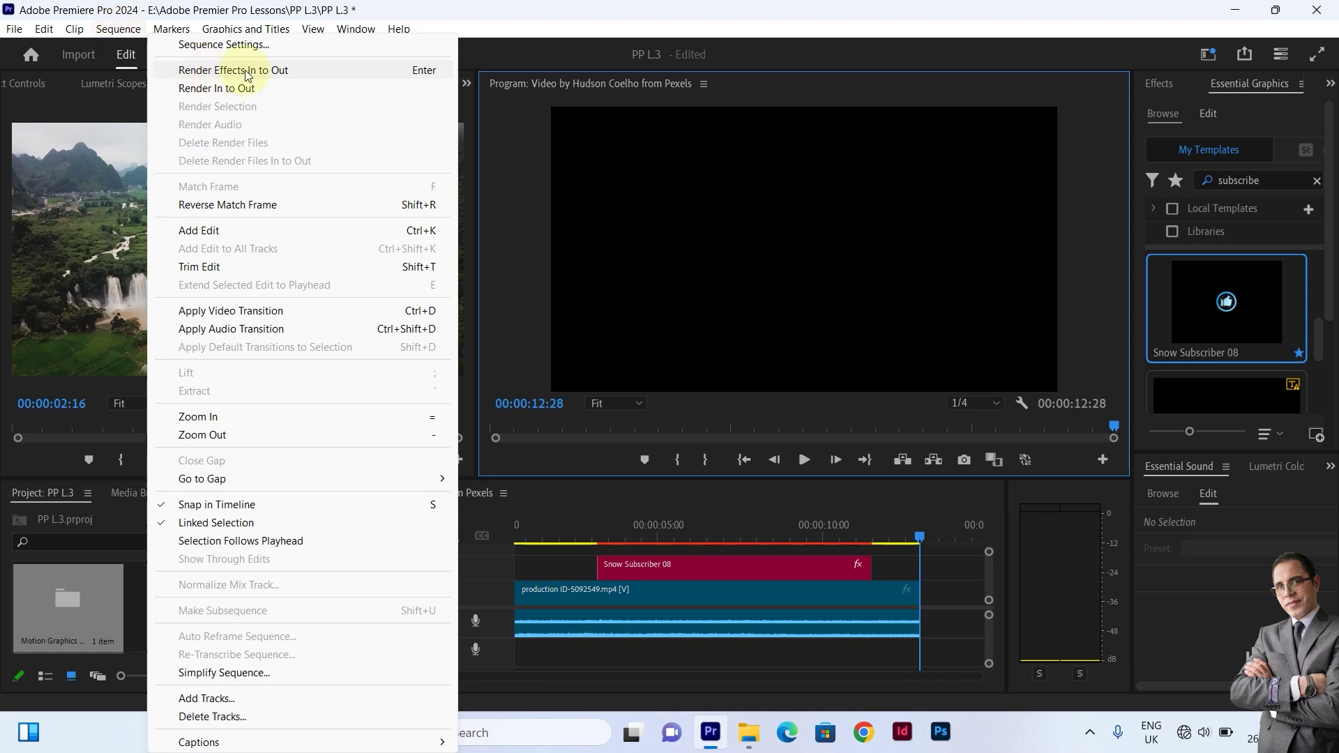
pyautogui.click(424, 72)
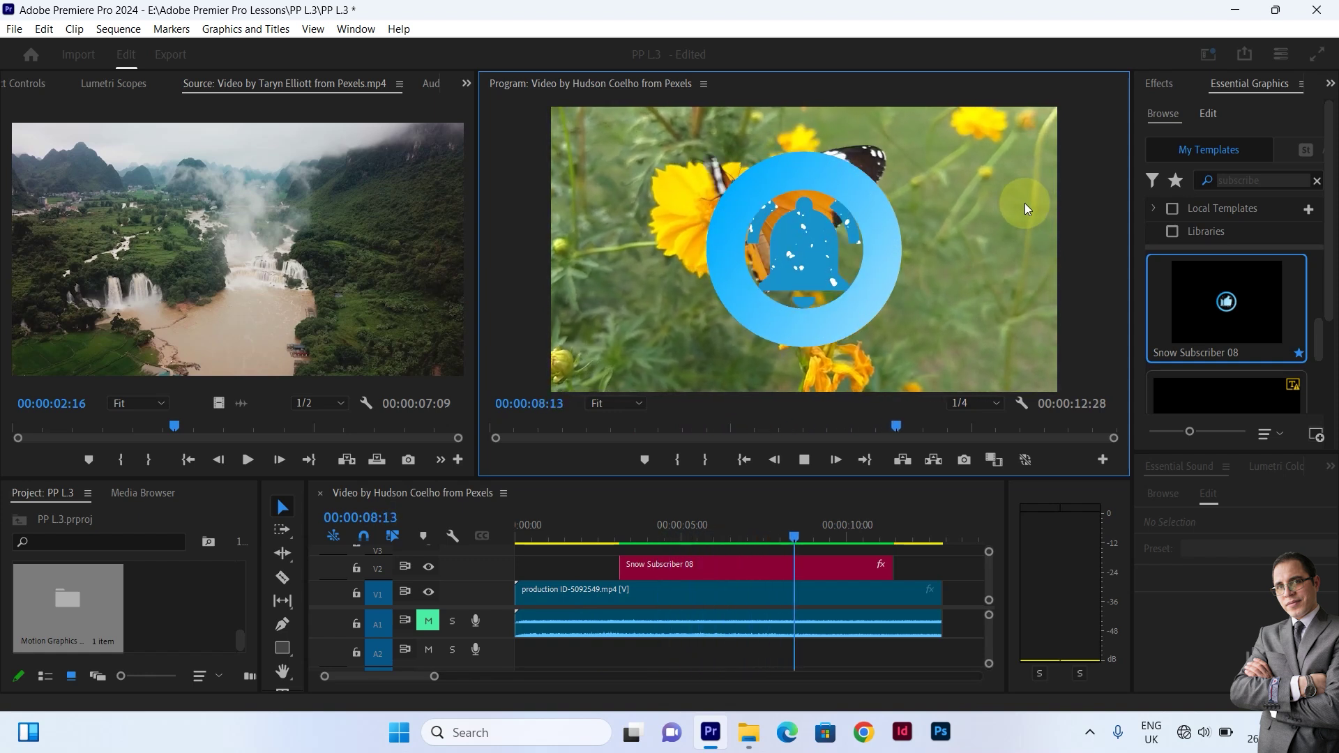
# Set the Program monitor's playback resolution back to Full and replay the rendered sequence from the start
pyautogui.click(995, 405)
pyautogui.click(991, 419)
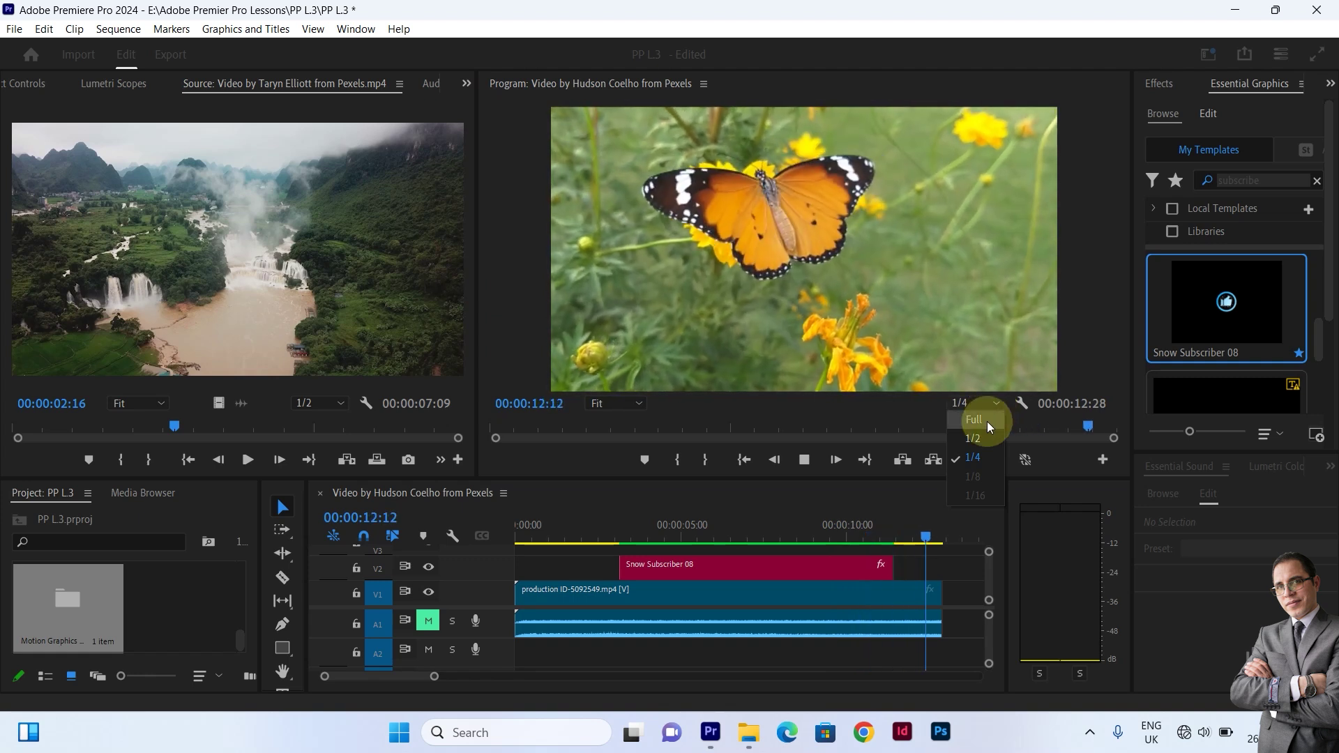
pyautogui.click(564, 542)
pyautogui.moveTo(562, 533); pyautogui.dragTo(496, 543)
pyautogui.click(807, 458)
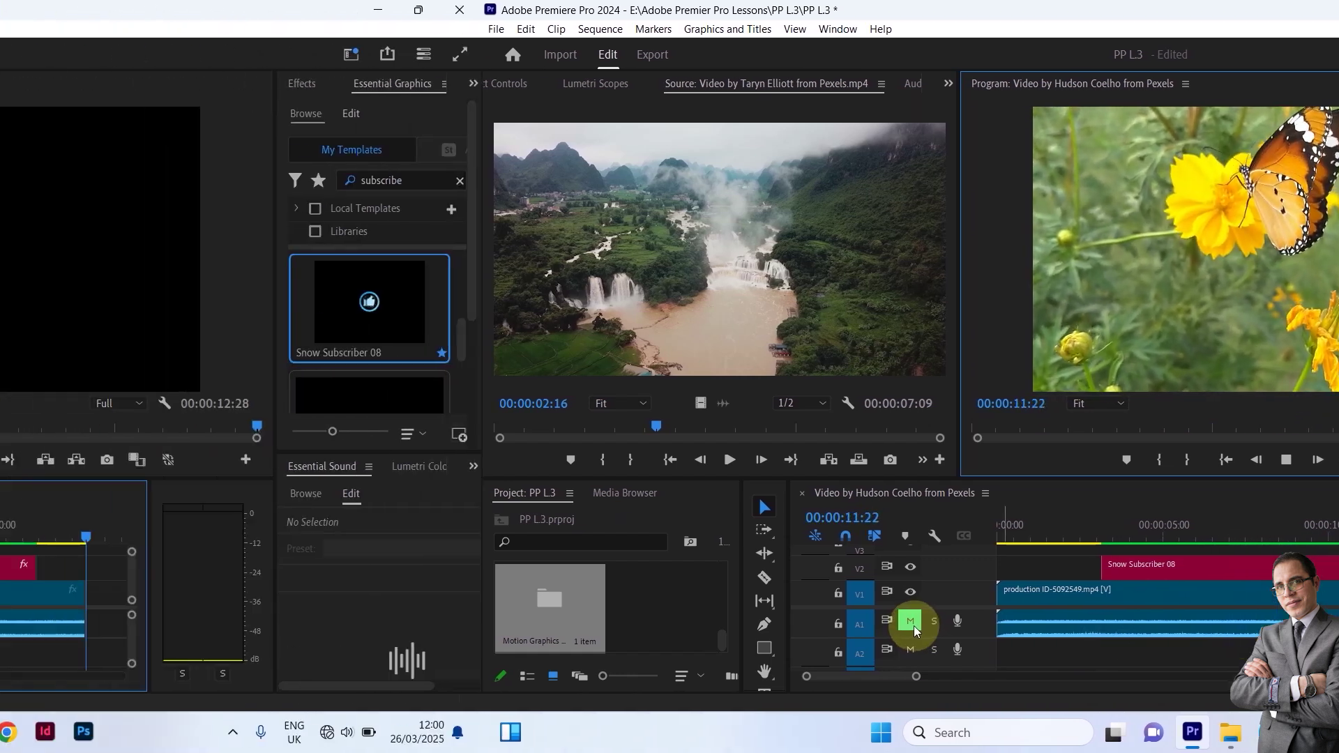
# Unmute audio track A1 and return to the imported clips in the project
pyautogui.click(910, 620)
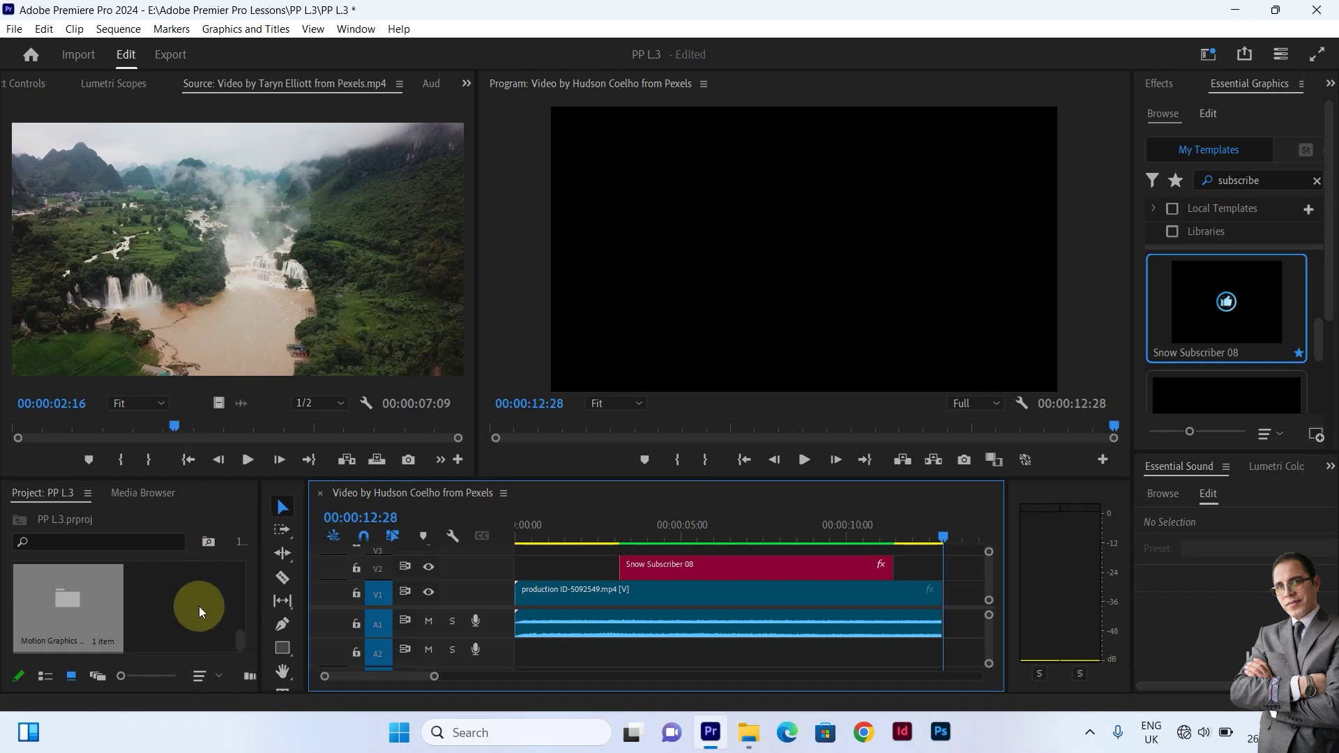
pyautogui.scroll(3, 199, 606)
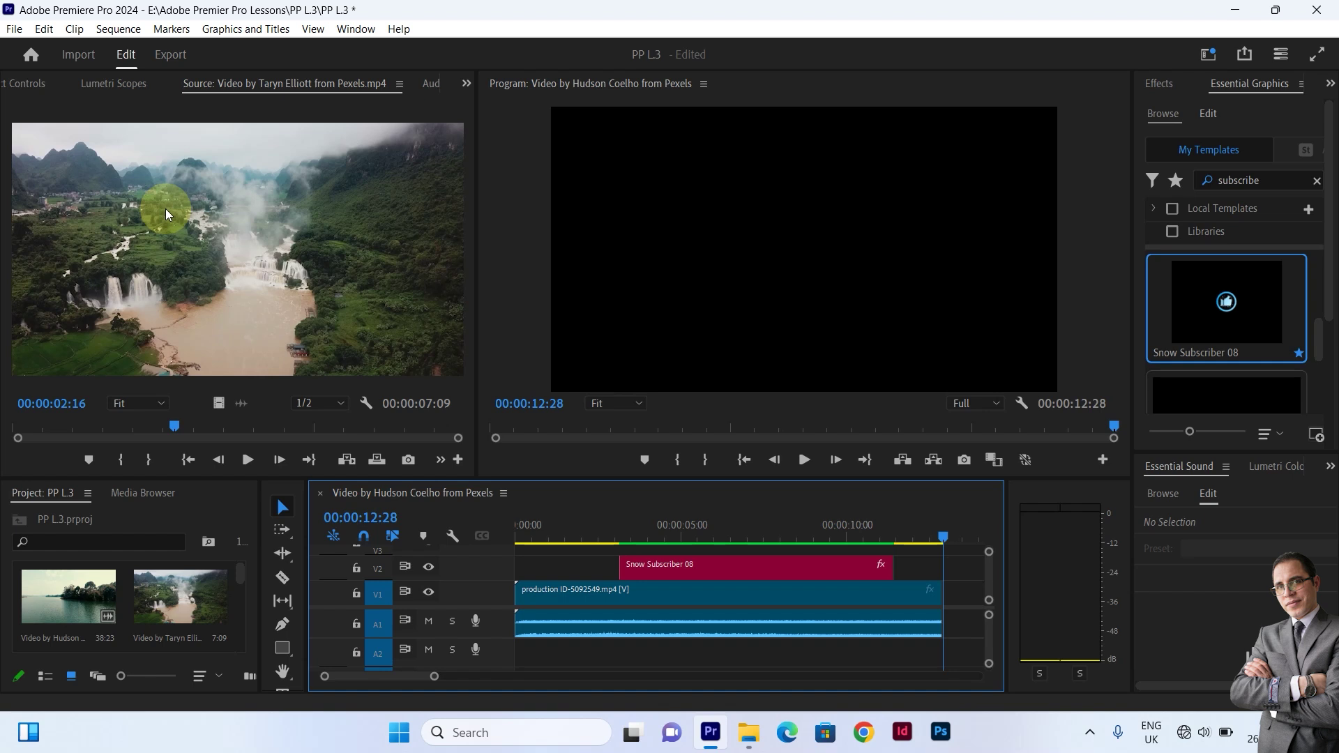
# Place only the audio of the butterfly clip production ID-5092549.mp4 on track A1 and only its video on V2, both at the sequence start
pyautogui.click(514, 598)
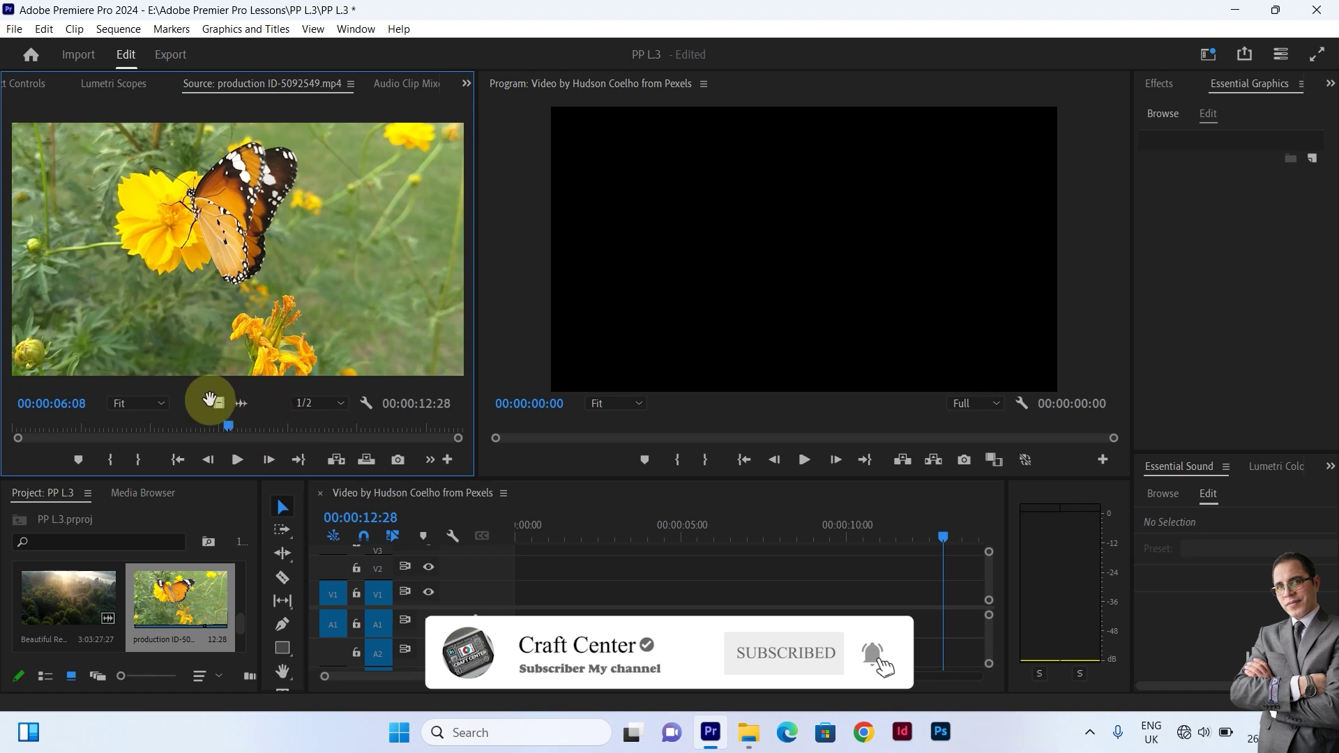
pyautogui.moveTo(240, 405); pyautogui.dragTo(501, 626)
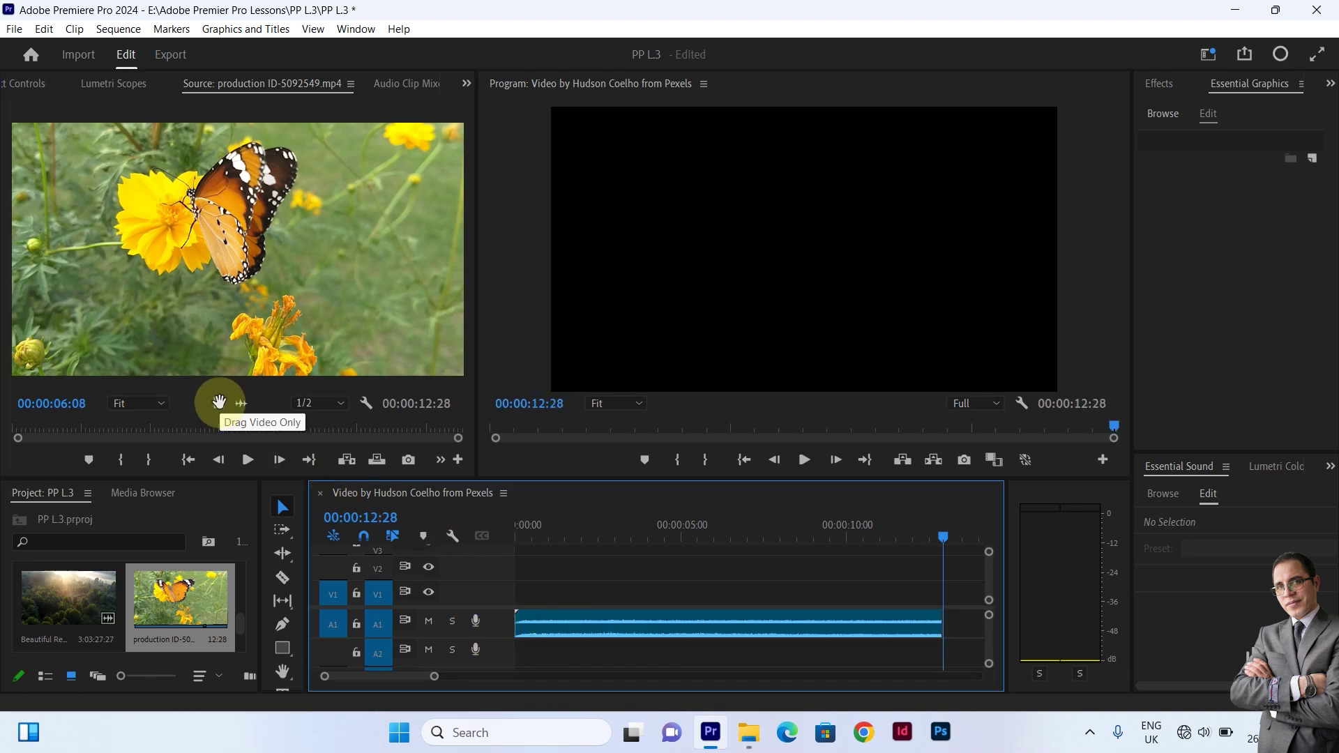
pyautogui.moveTo(219, 401); pyautogui.dragTo(522, 577)
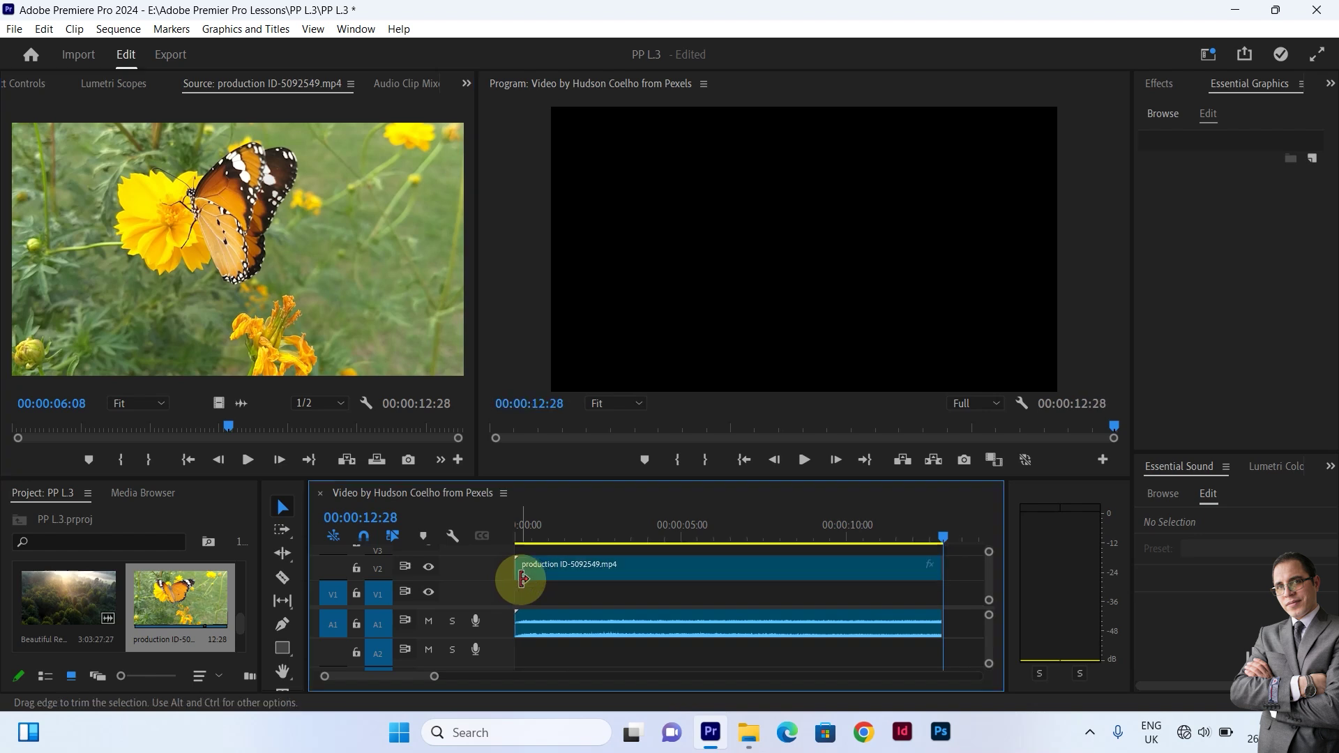
# Delete the separately placed butterfly video on V2 and audio on A1 from the sequence
pyautogui.click(595, 628)
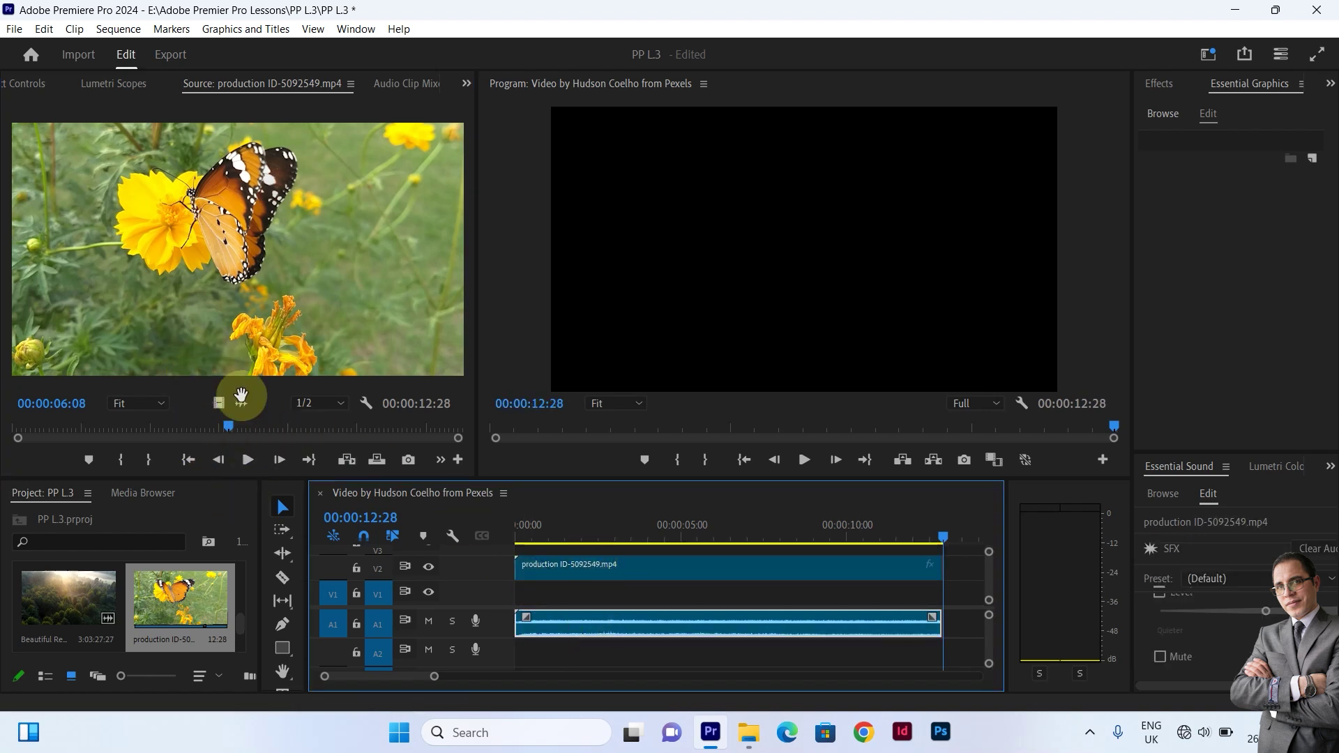
pyautogui.click(591, 575)
pyautogui.press('Delete')
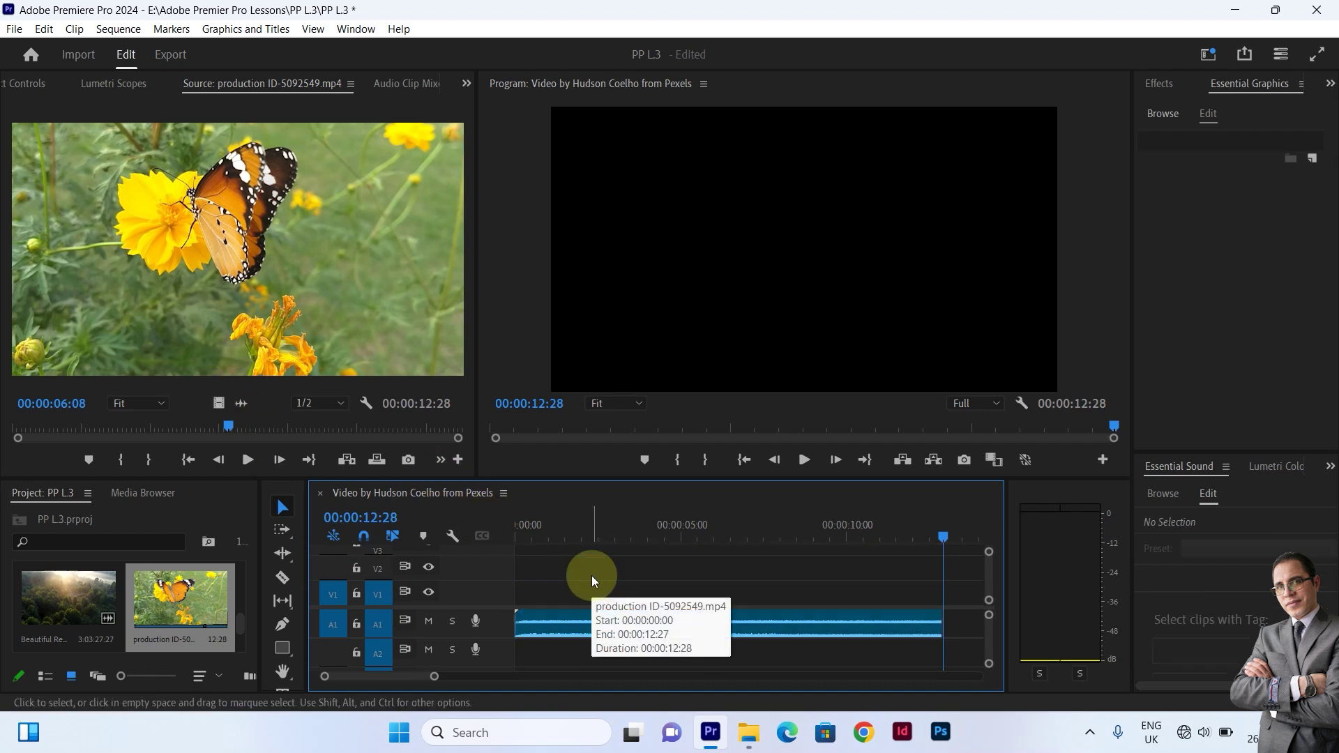
pyautogui.click(573, 622)
pyautogui.press('Delete')
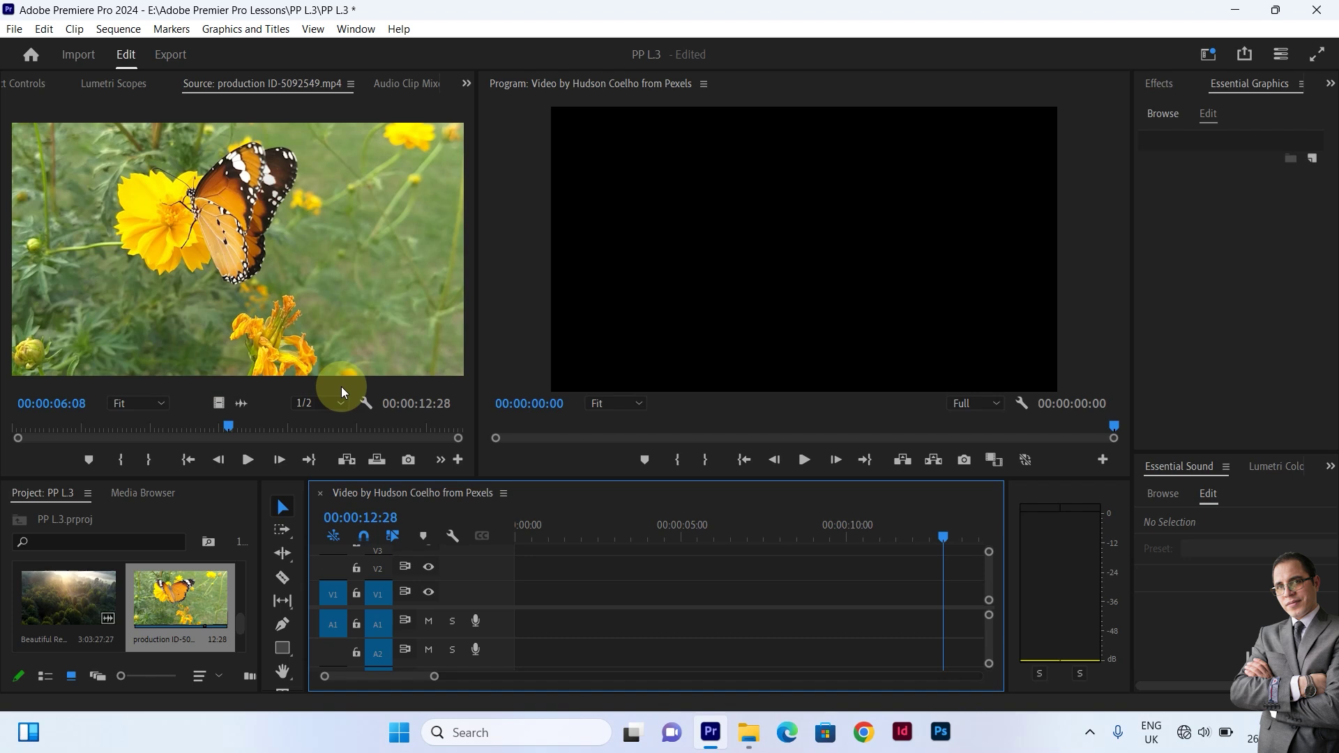
# Mark the butterfly source clip with an In point at 00:00:03:01 and an Out point at 00:00:08:26
pyautogui.moveTo(226, 430); pyautogui.dragTo(117, 436)
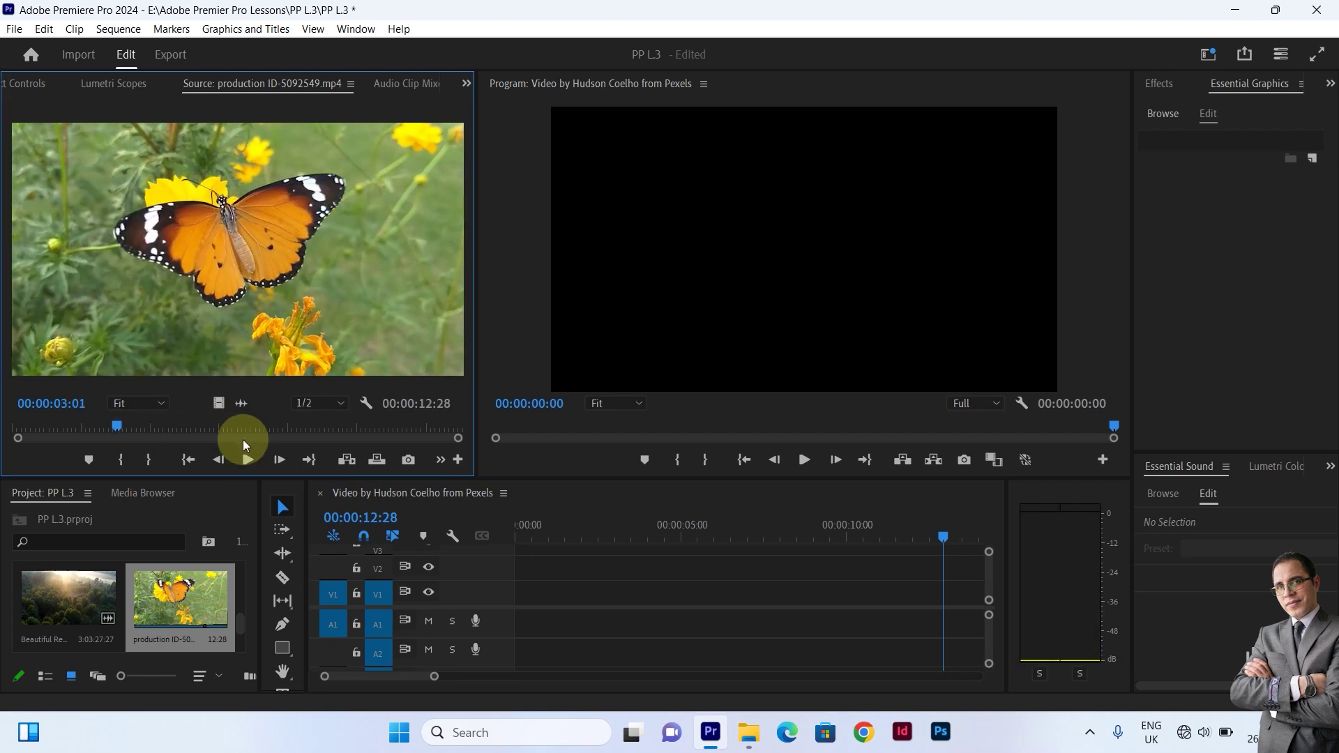
pyautogui.press('i')
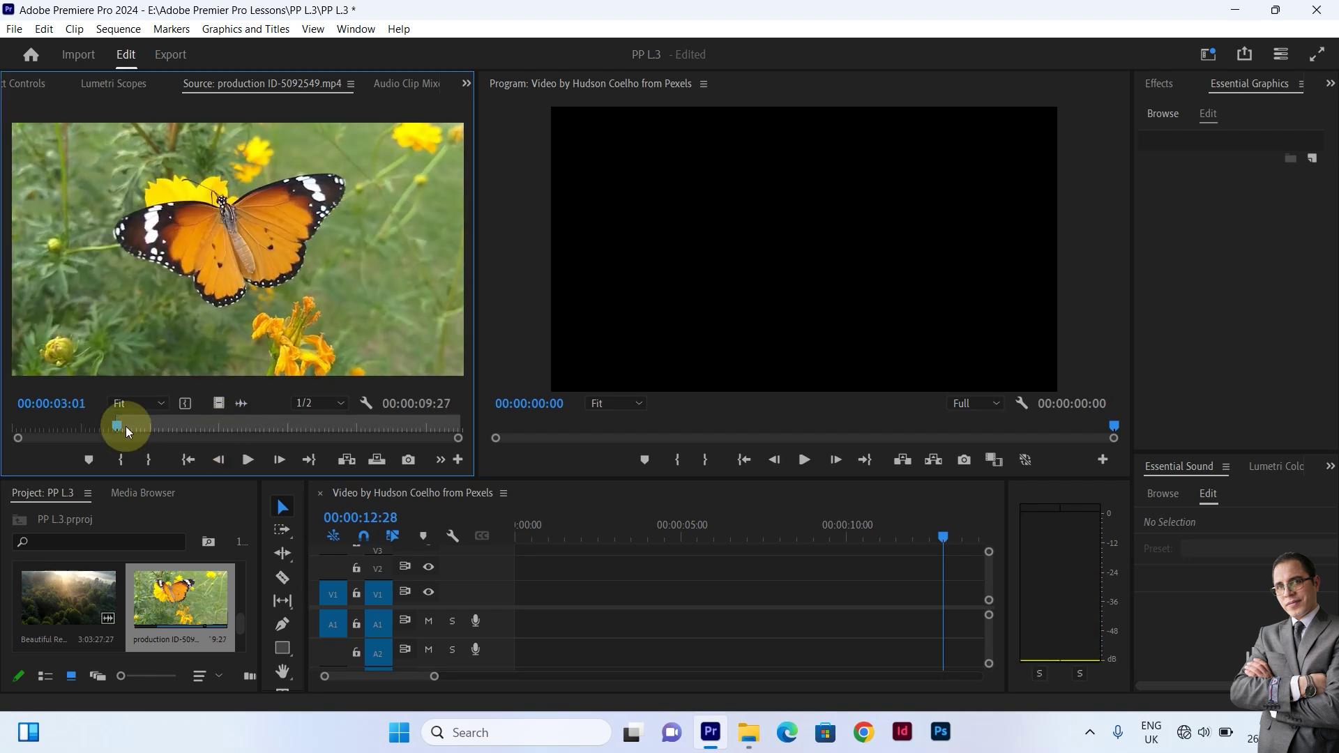
pyautogui.moveTo(120, 430); pyautogui.dragTo(322, 443)
pyautogui.press('o')
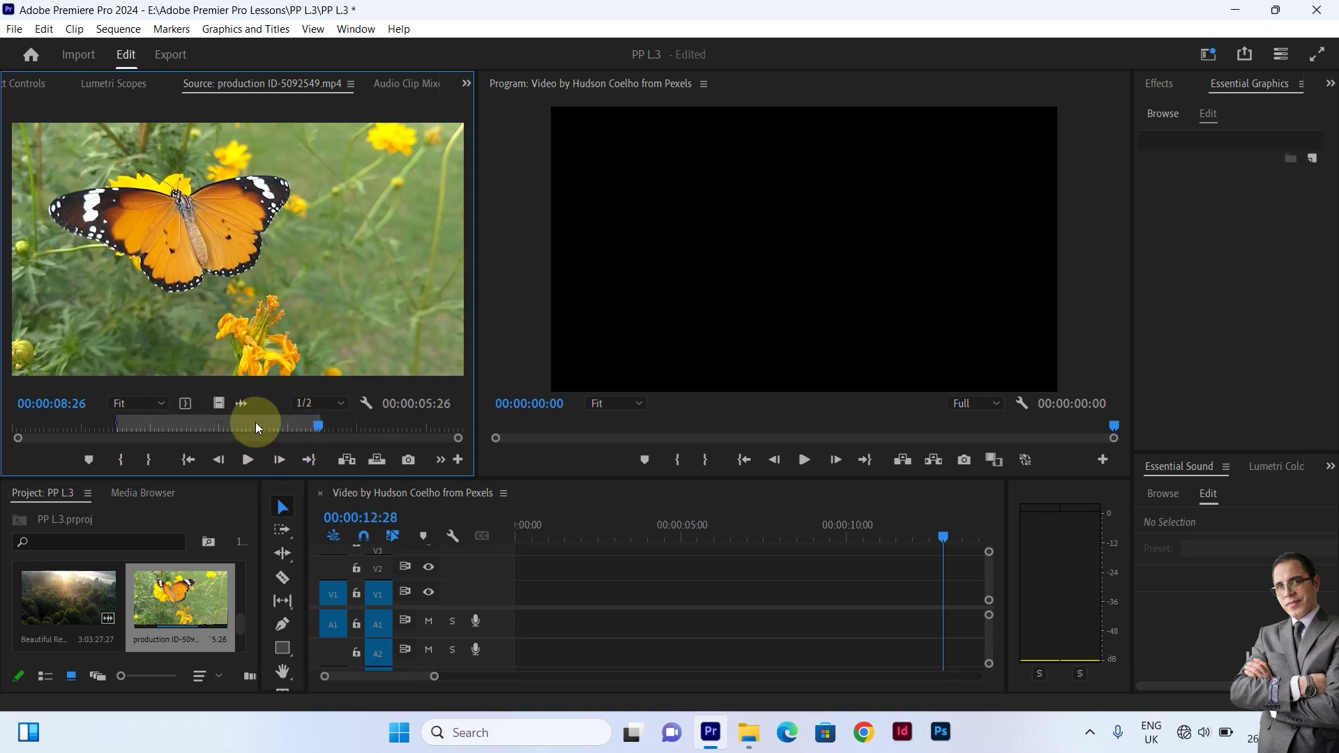
# Create a subclip named "Subsclip Part 1" from the marked butterfly range and open it in the Source monitor
pyautogui.moveTo(255, 421); pyautogui.dragTo(175, 619)
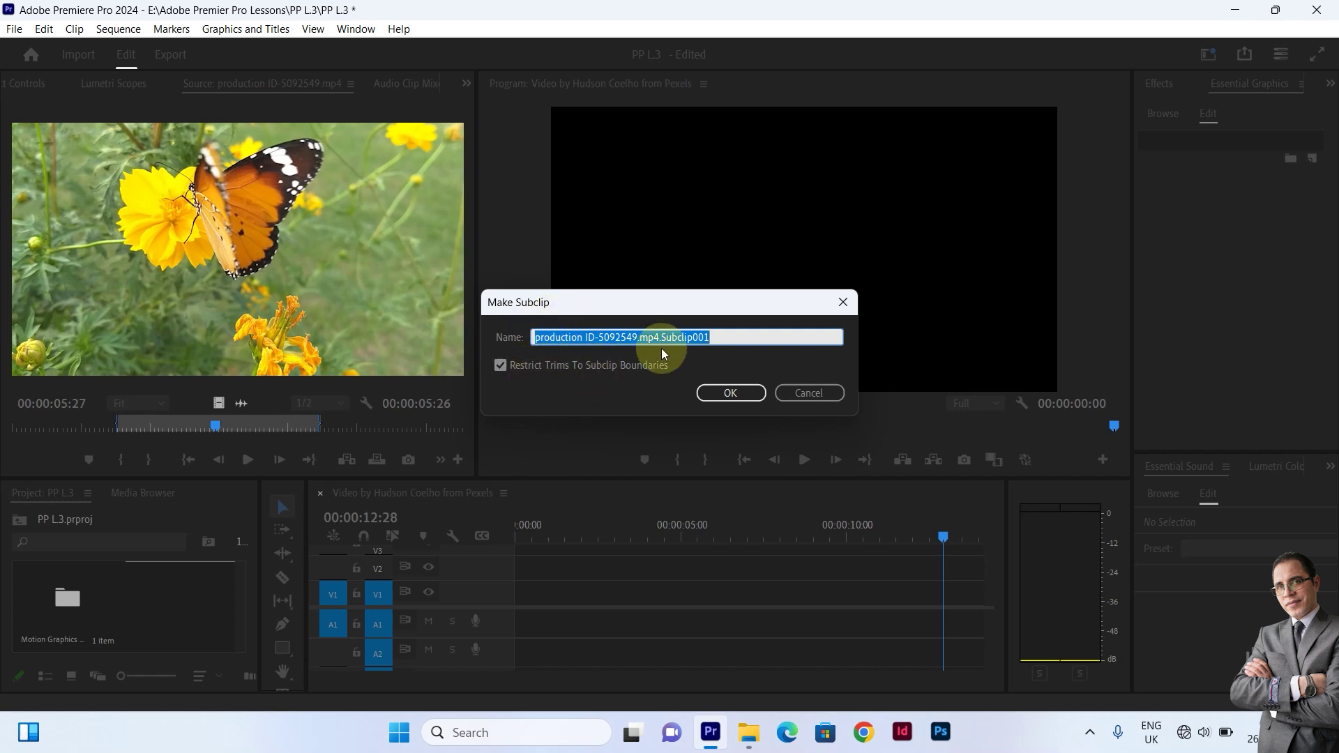
pyautogui.write('S')
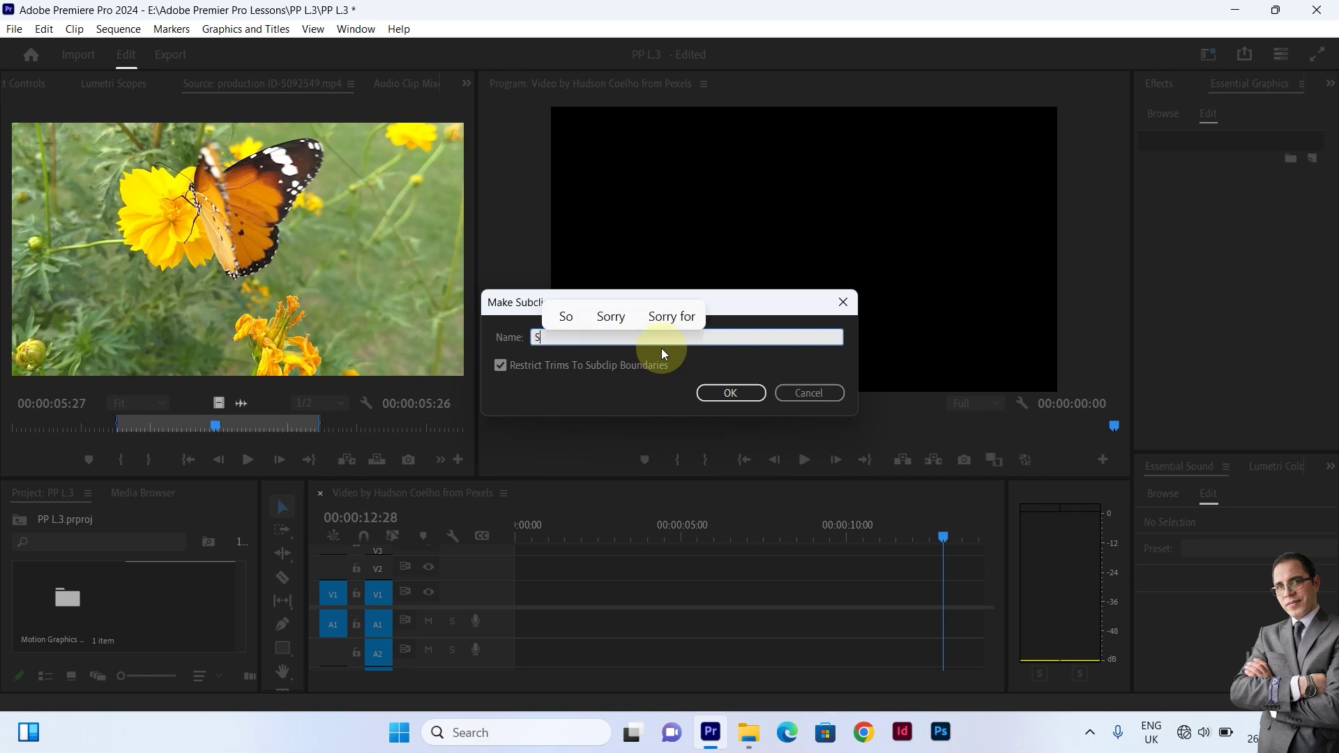
pyautogui.write('ubsclip ')
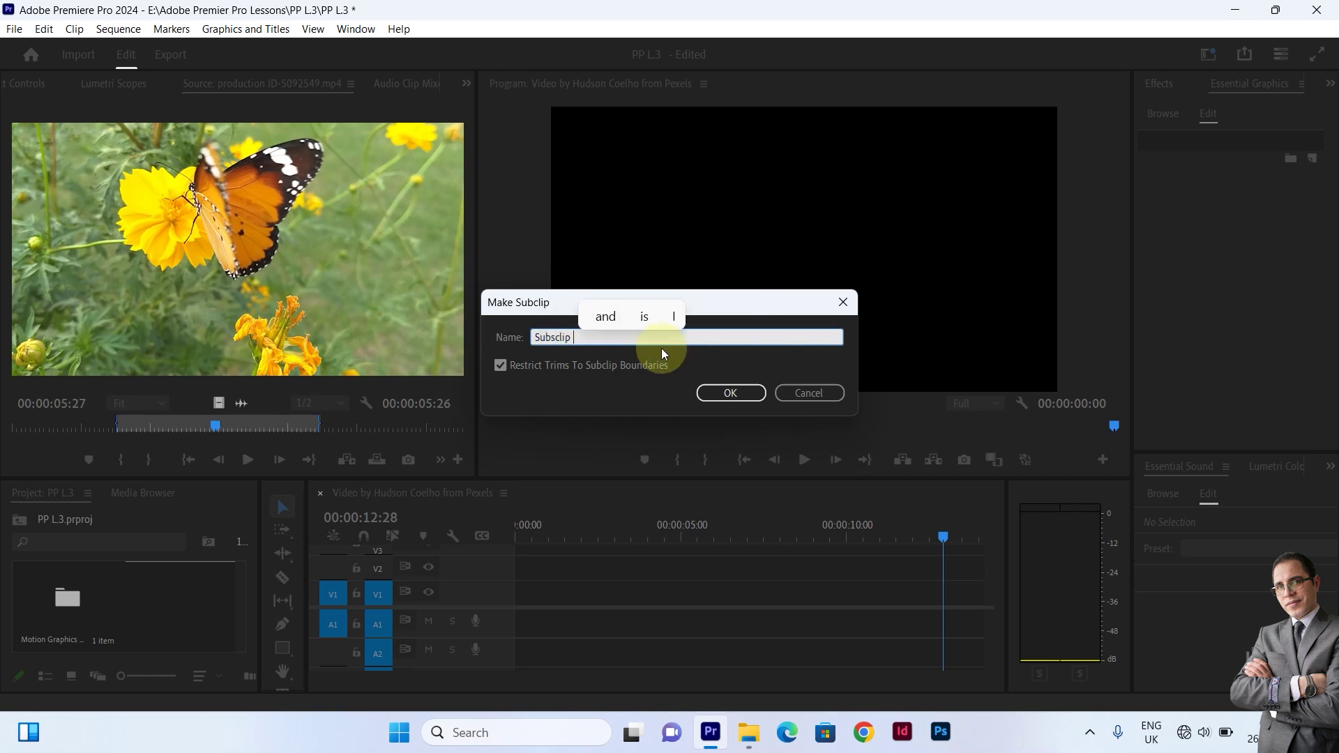
pyautogui.write('Part 1')
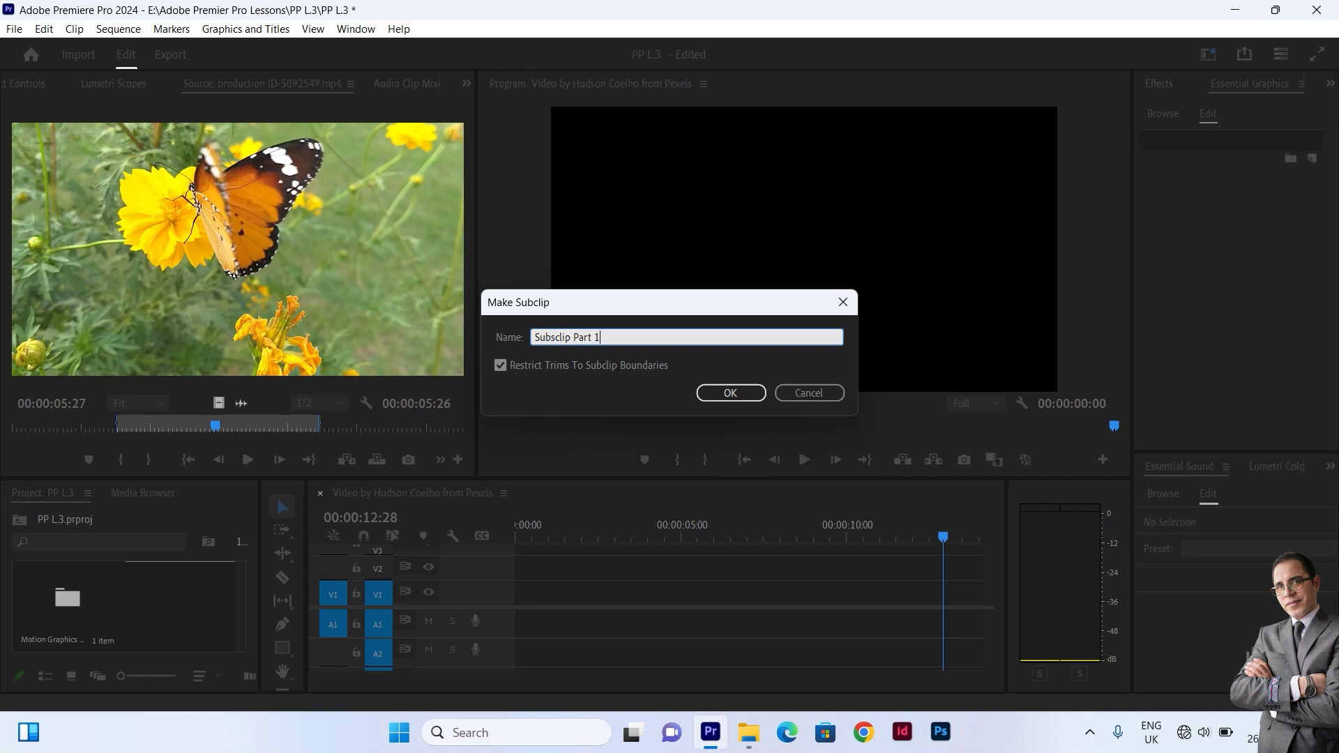
pyautogui.press('Return')
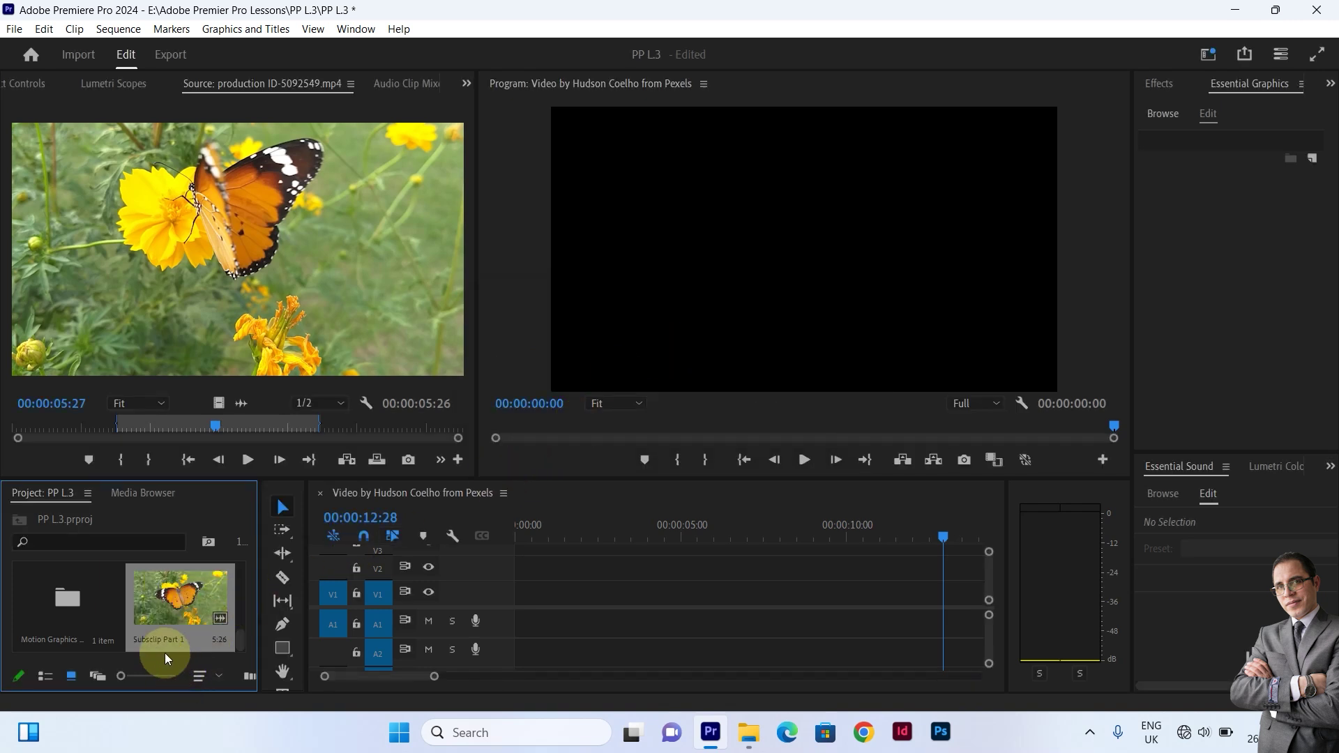
pyautogui.doubleClick(174, 600)
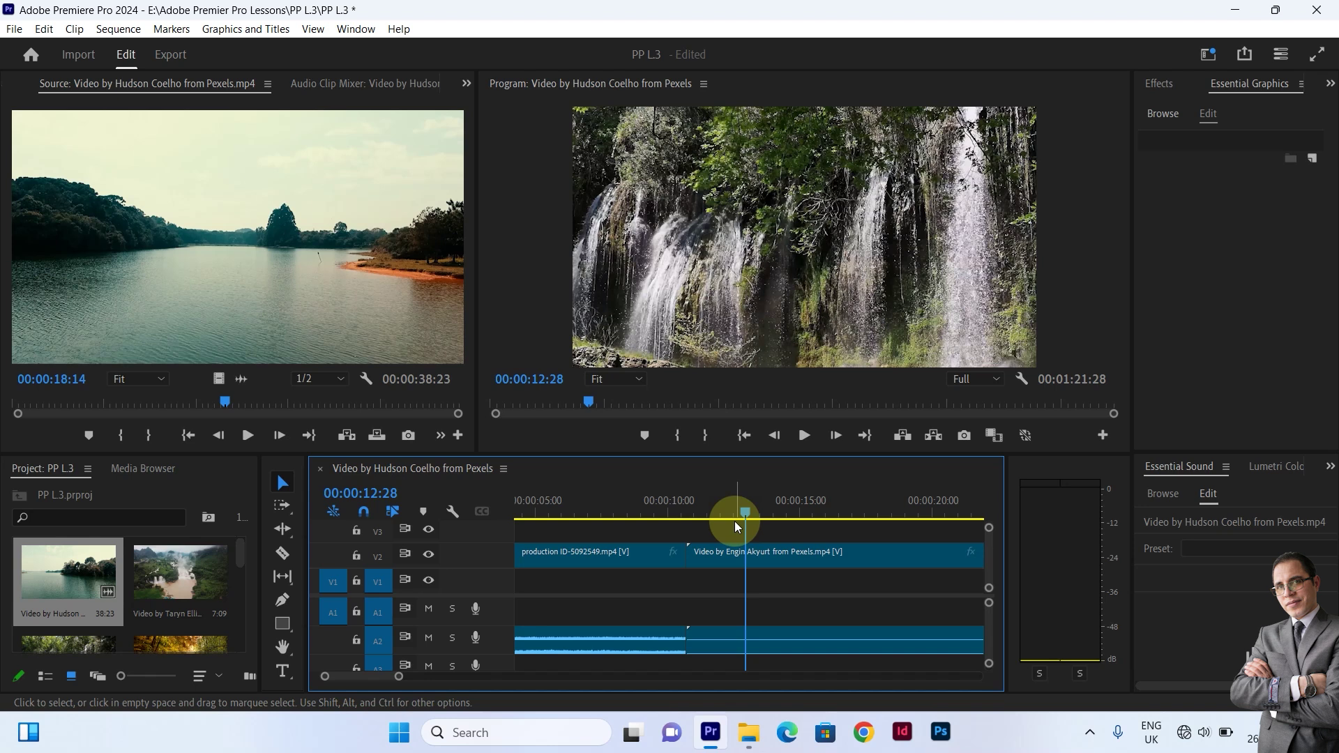
# Fit the whole sequence in the timeline and play it from the start to about 00:00:04:06
pyautogui.press('-')
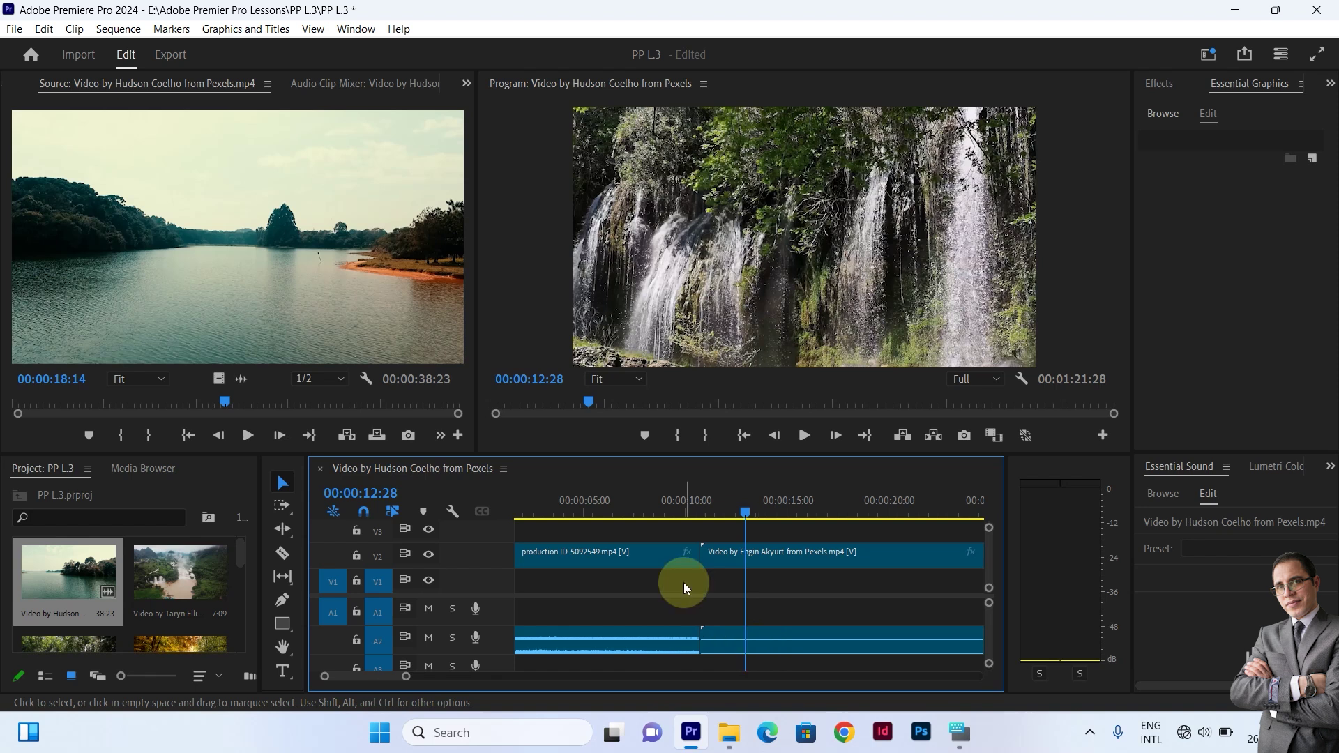
pyautogui.press('\\')
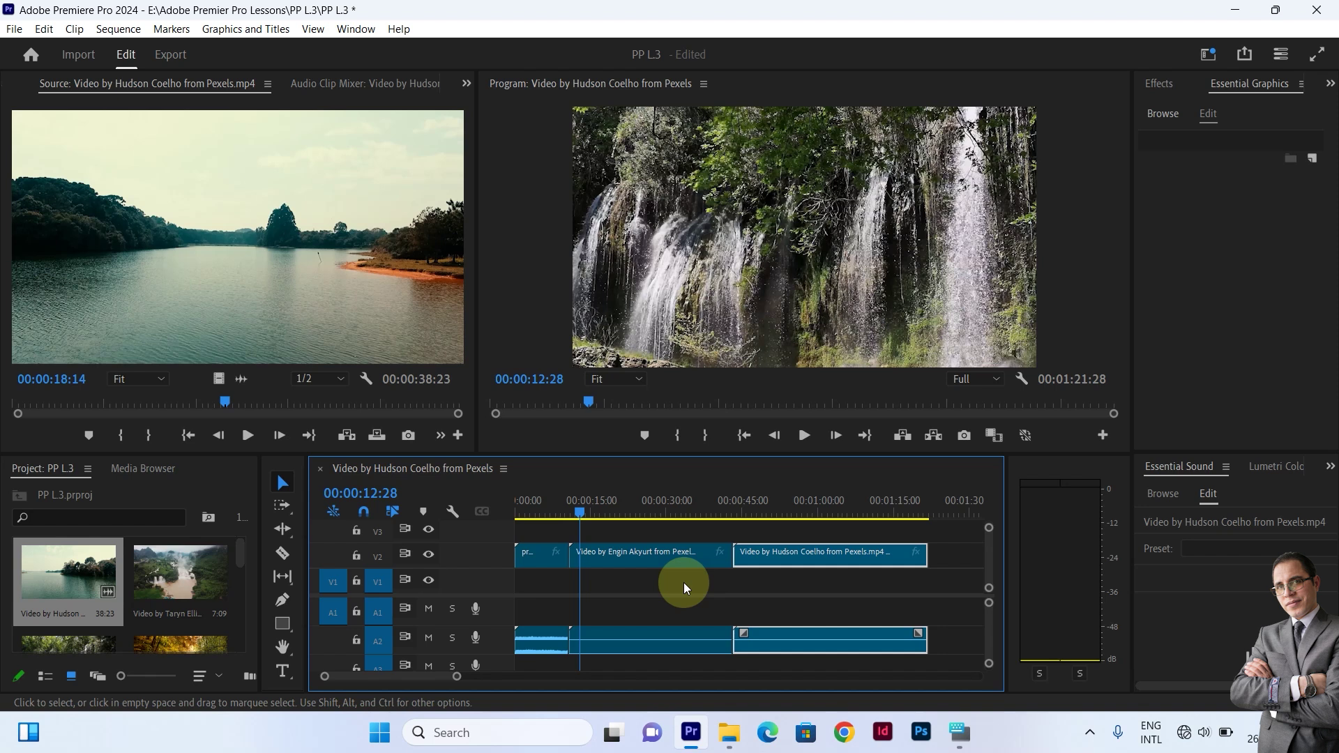
pyautogui.click(515, 513)
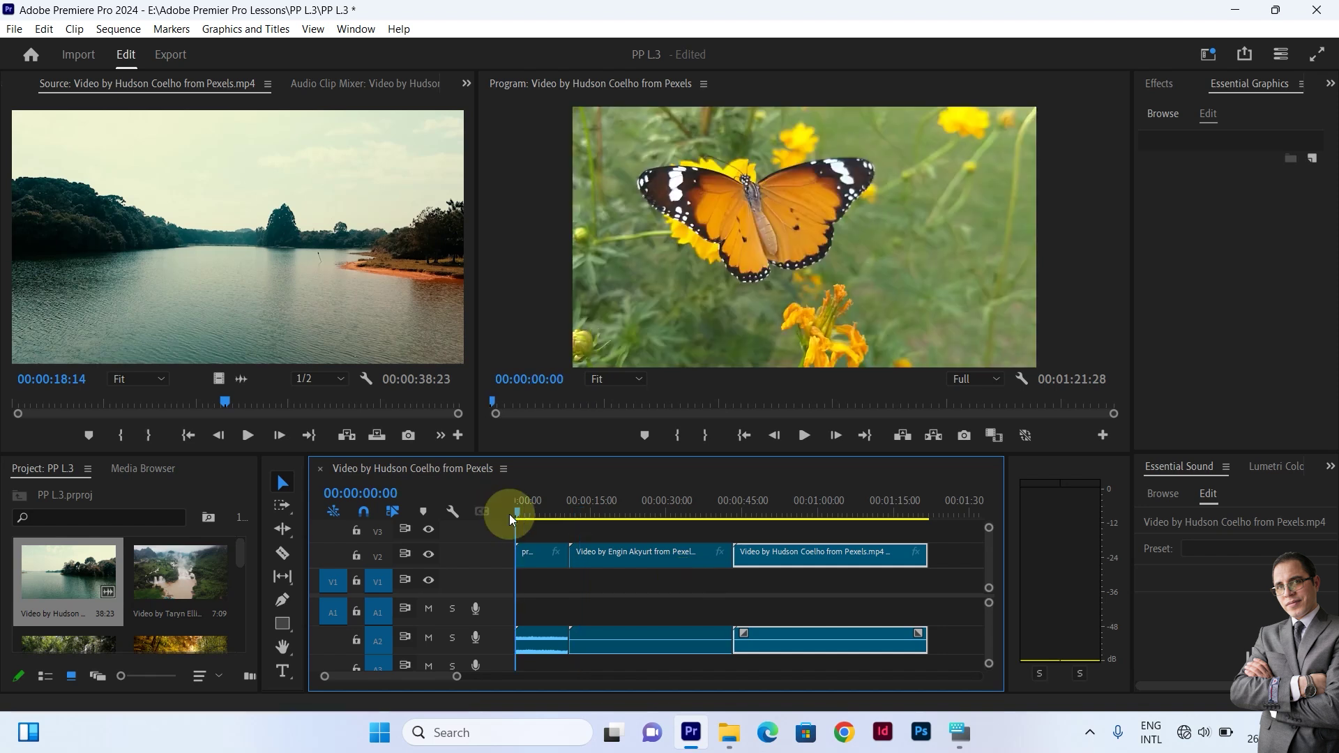
pyautogui.click(805, 437)
pyautogui.press('space')
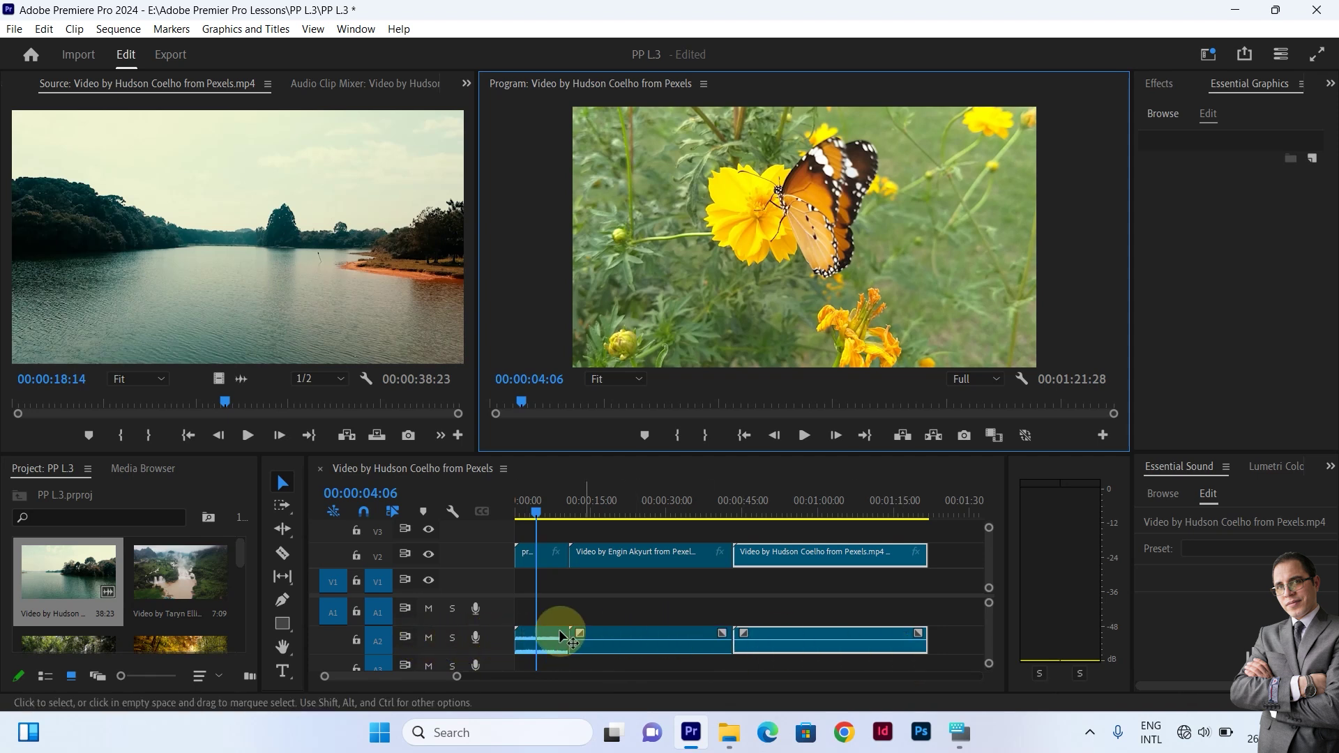
# Mute audio track A2 and continue playback to about 00:00:09:13
pyautogui.click(433, 637)
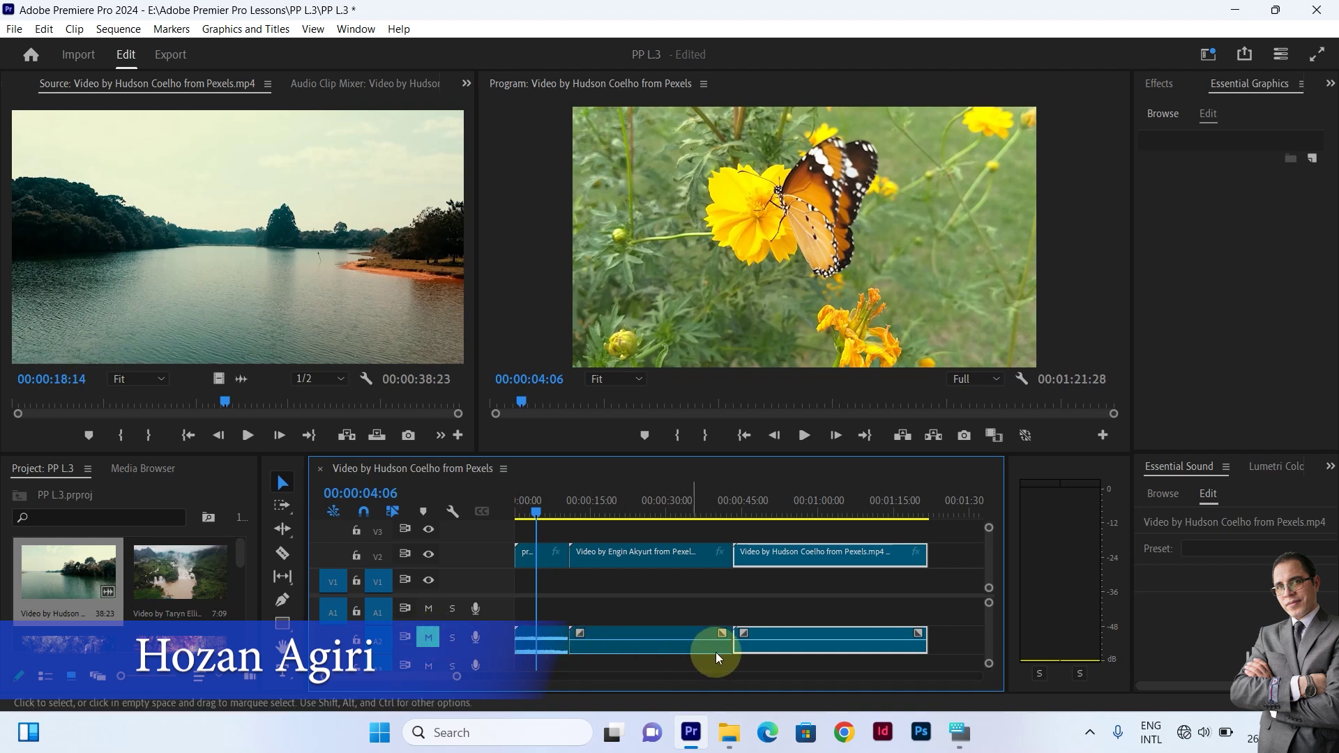
pyautogui.click(806, 437)
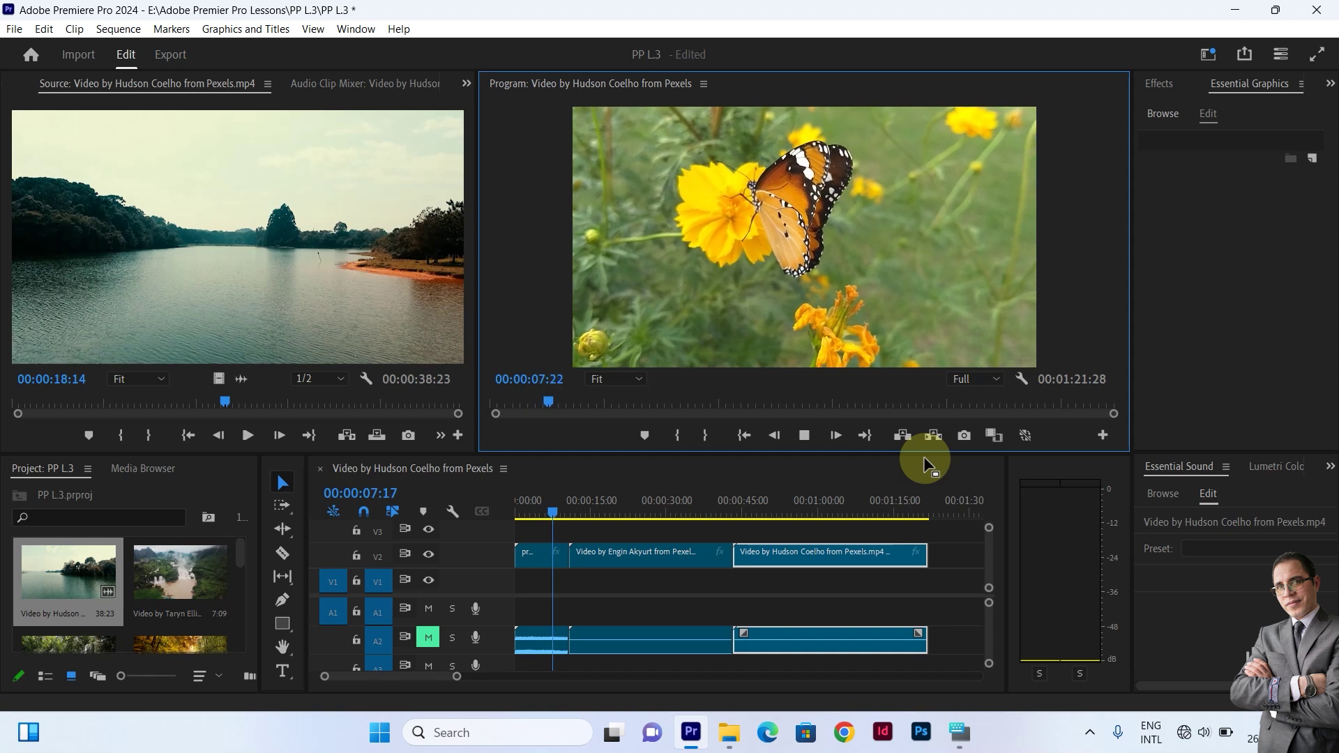
pyautogui.click(803, 436)
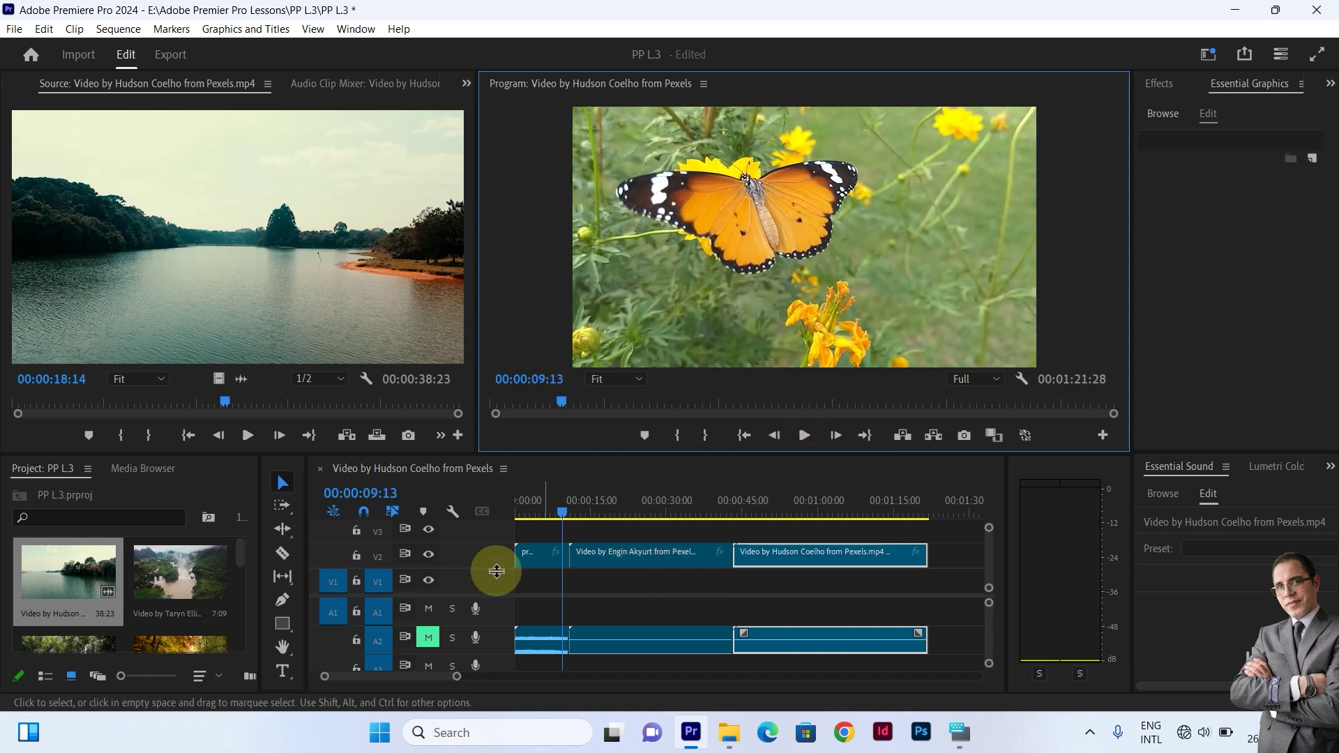
# Delete all the clips on V2 and A2 to empty the sequence
pyautogui.click(332, 609)
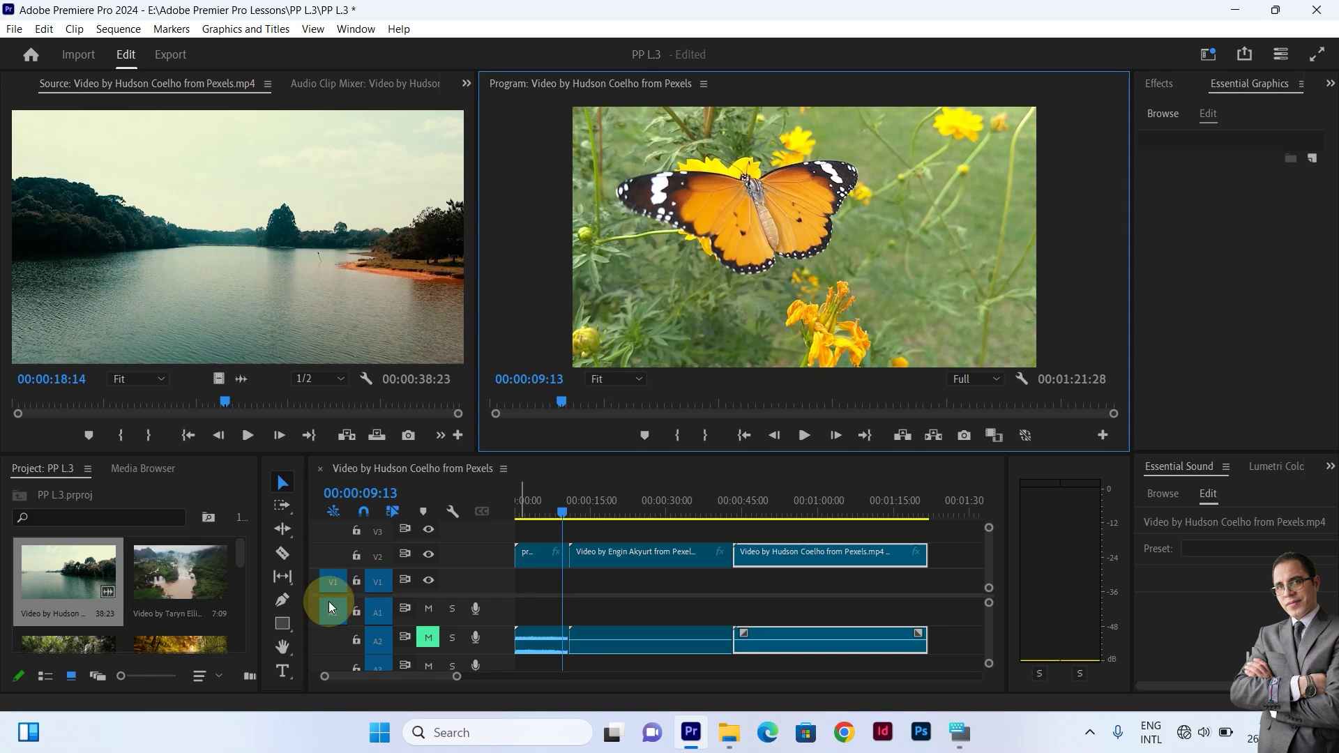
pyautogui.click(379, 614)
pyautogui.press('Delete')
pyautogui.click(535, 556)
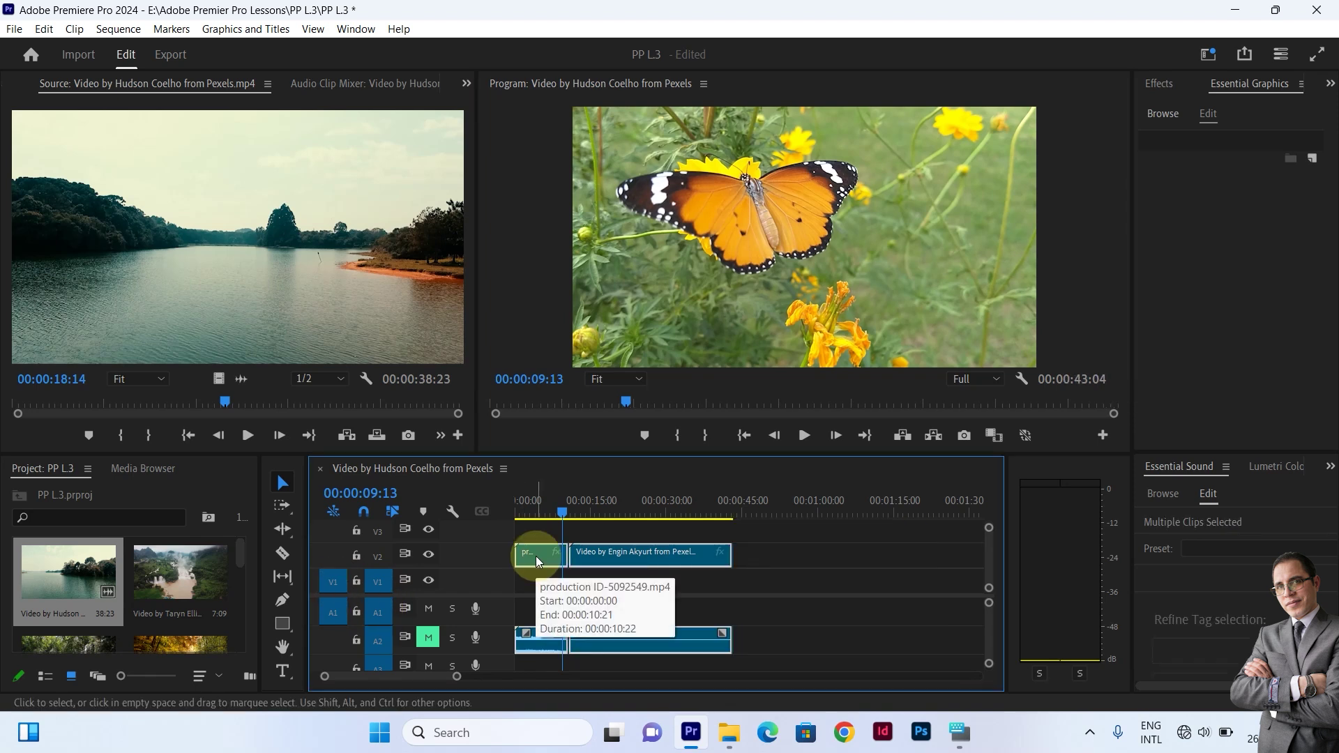
pyautogui.press('Delete')
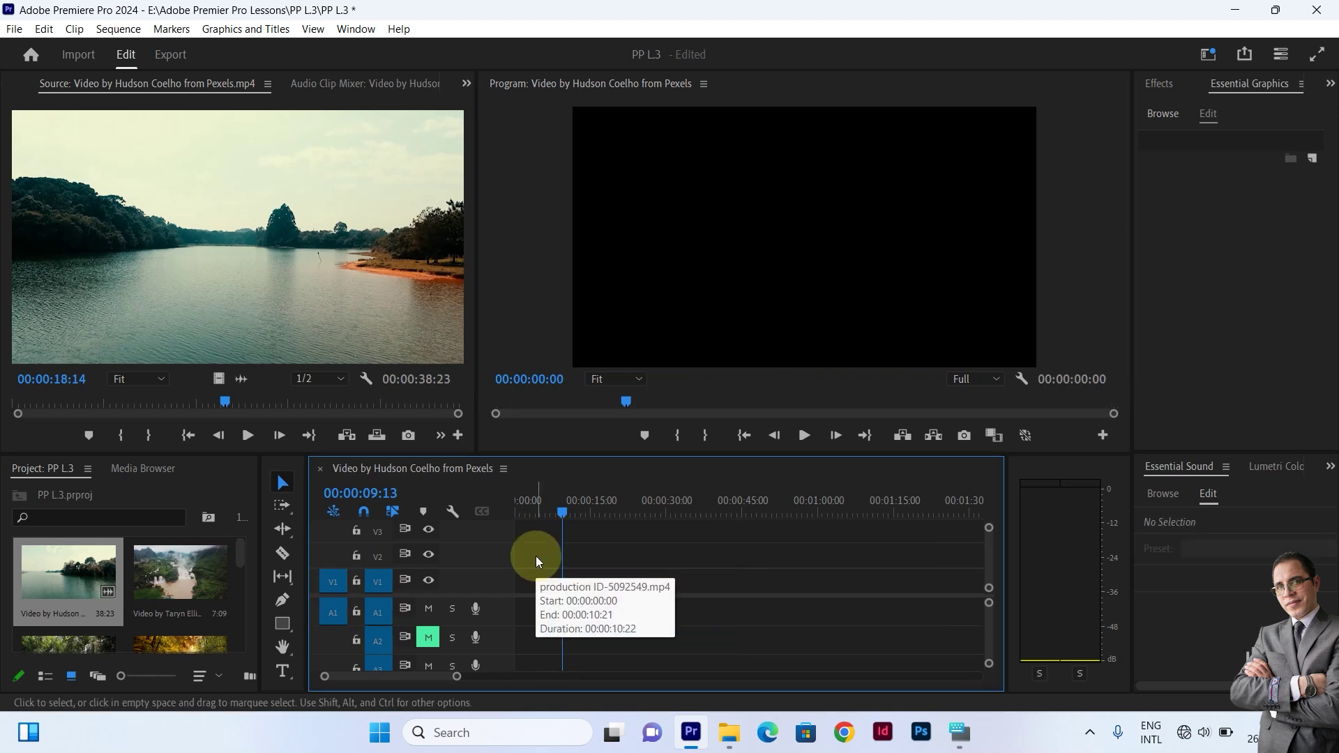
# Turn off A1 source patching and place the full butterfly clip on V1 at the sequence start, keeping the existing sequence settings
pyautogui.click(332, 613)
pyautogui.click(333, 613)
pyautogui.scroll(-2, 185, 621)
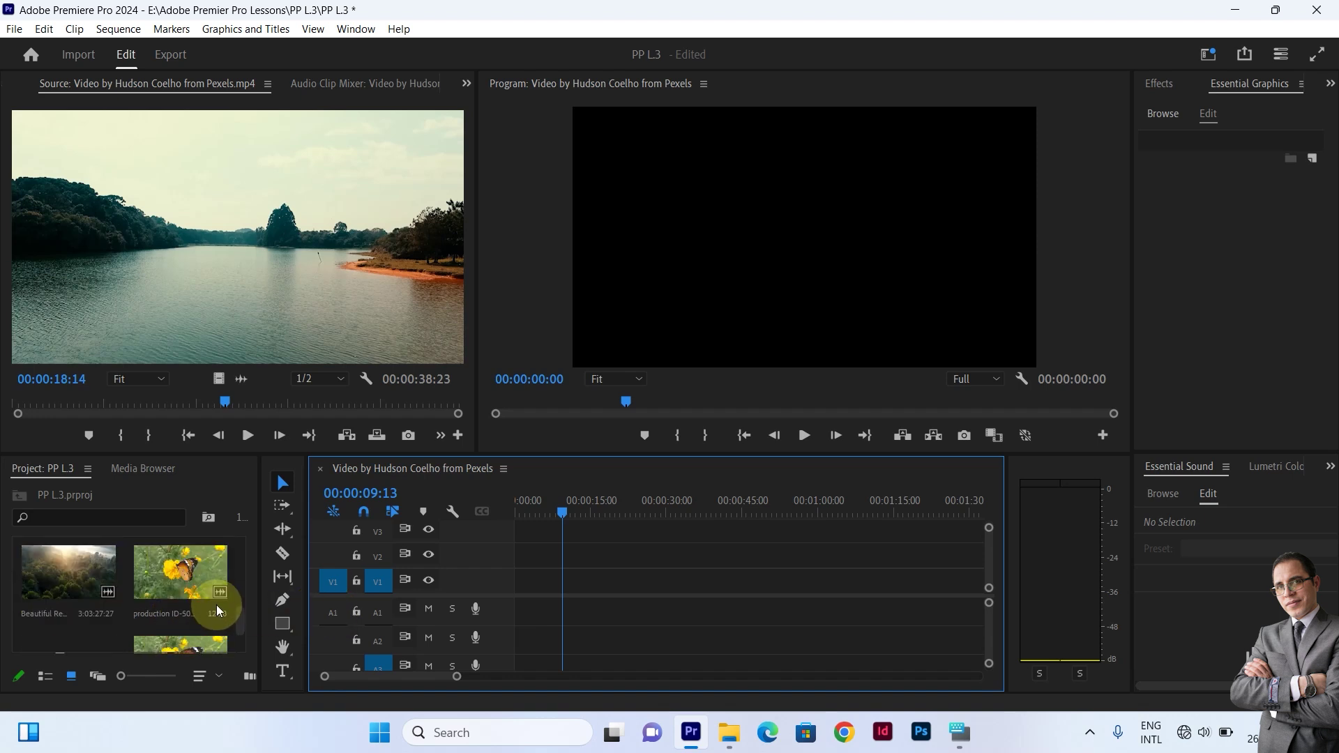
pyautogui.moveTo(181, 574); pyautogui.dragTo(516, 573)
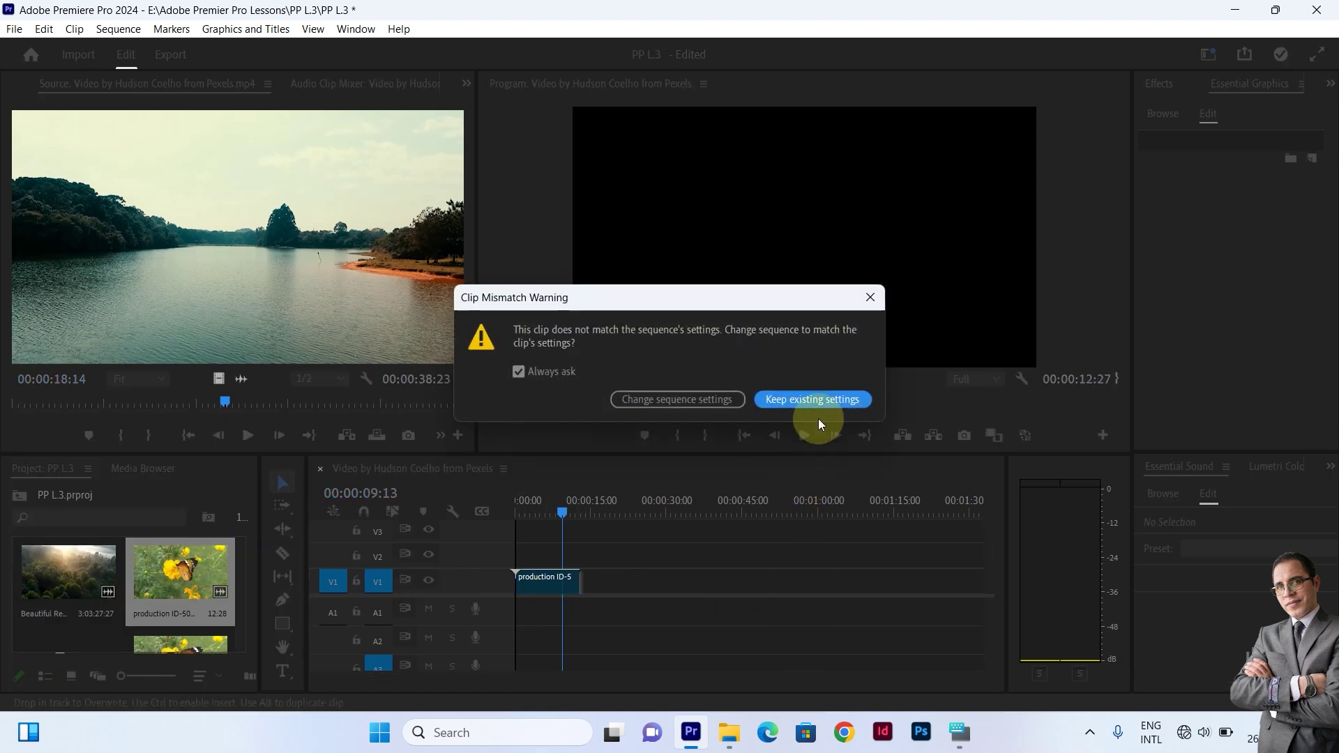
pyautogui.click(810, 398)
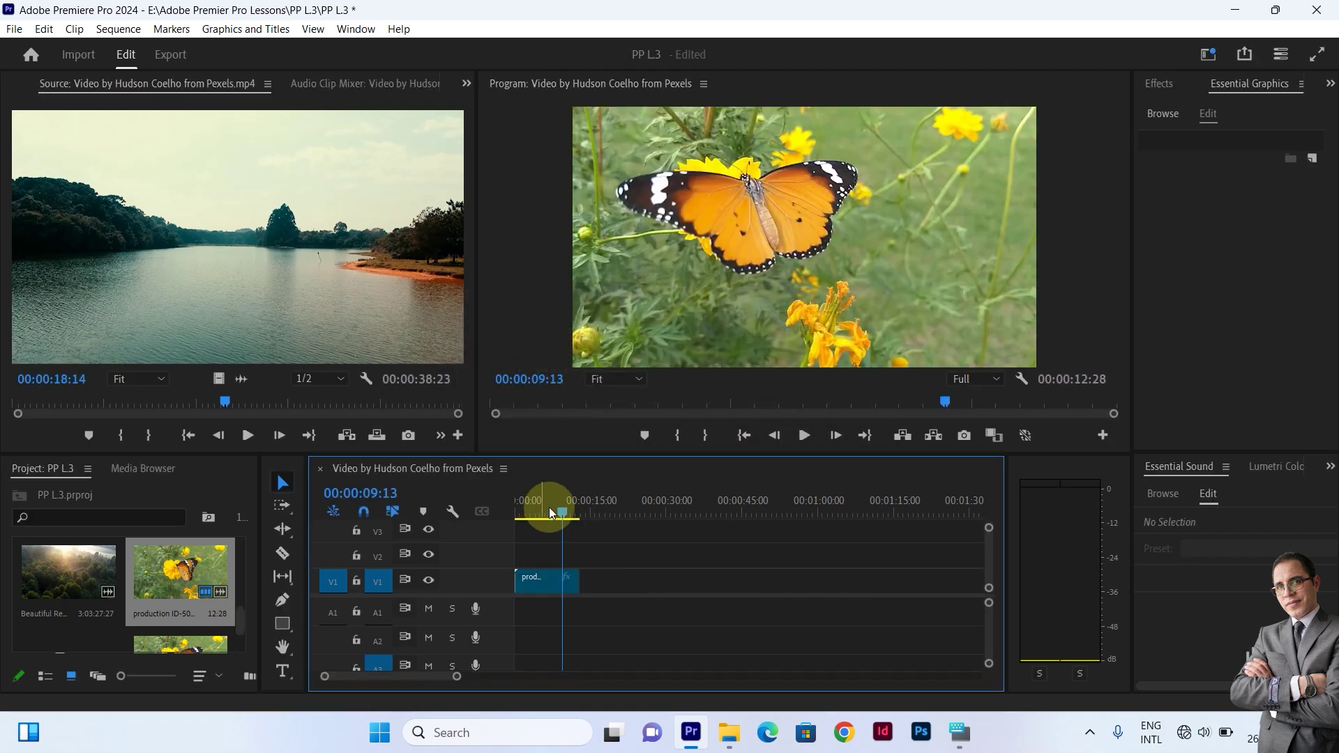
# Play the video-only butterfly clip from the sequence start to about 00:00:01:28 and delete it from V1
pyautogui.moveTo(561, 512); pyautogui.dragTo(499, 522)
pyautogui.click(804, 436)
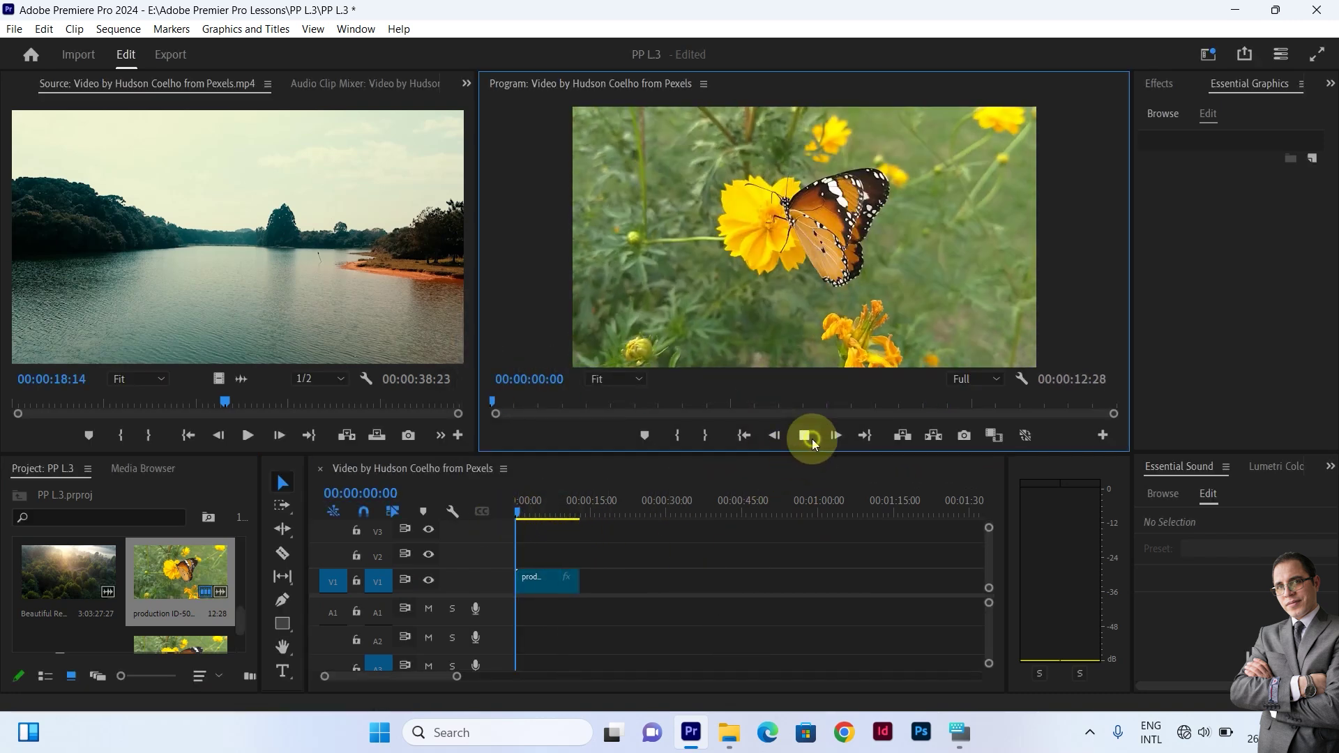
pyautogui.click(806, 436)
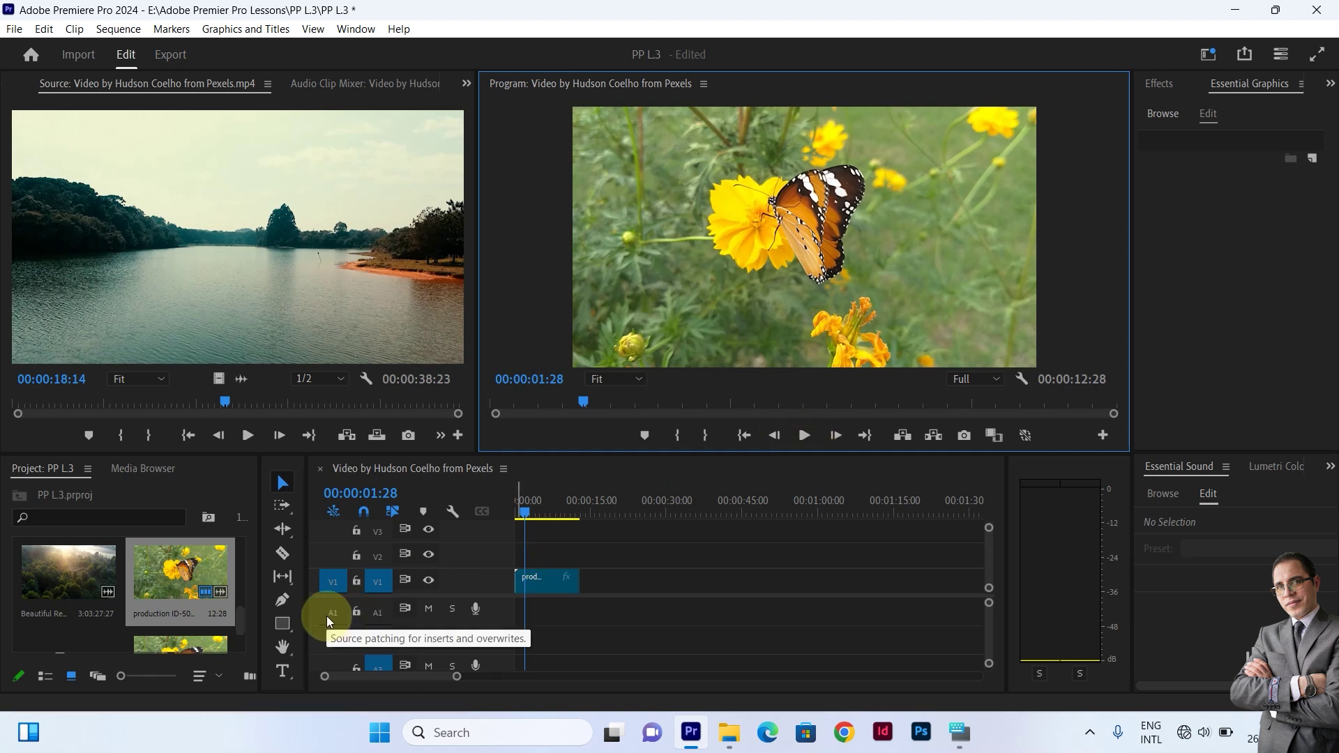
pyautogui.click(534, 585)
pyautogui.press('Delete')
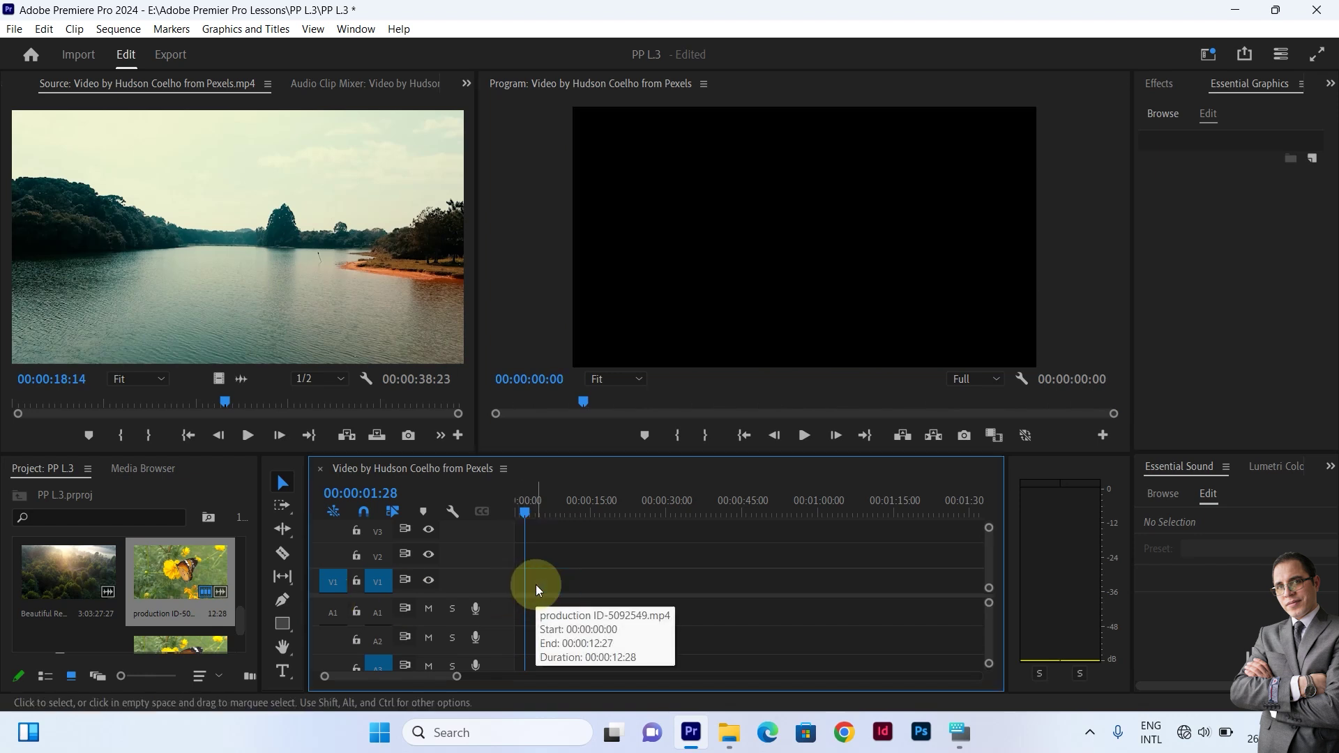
# Turn on A1 source patching and place the butterfly clip with its audio on V1 and A1 at the start, keeping the existing sequence settings
pyautogui.click(332, 613)
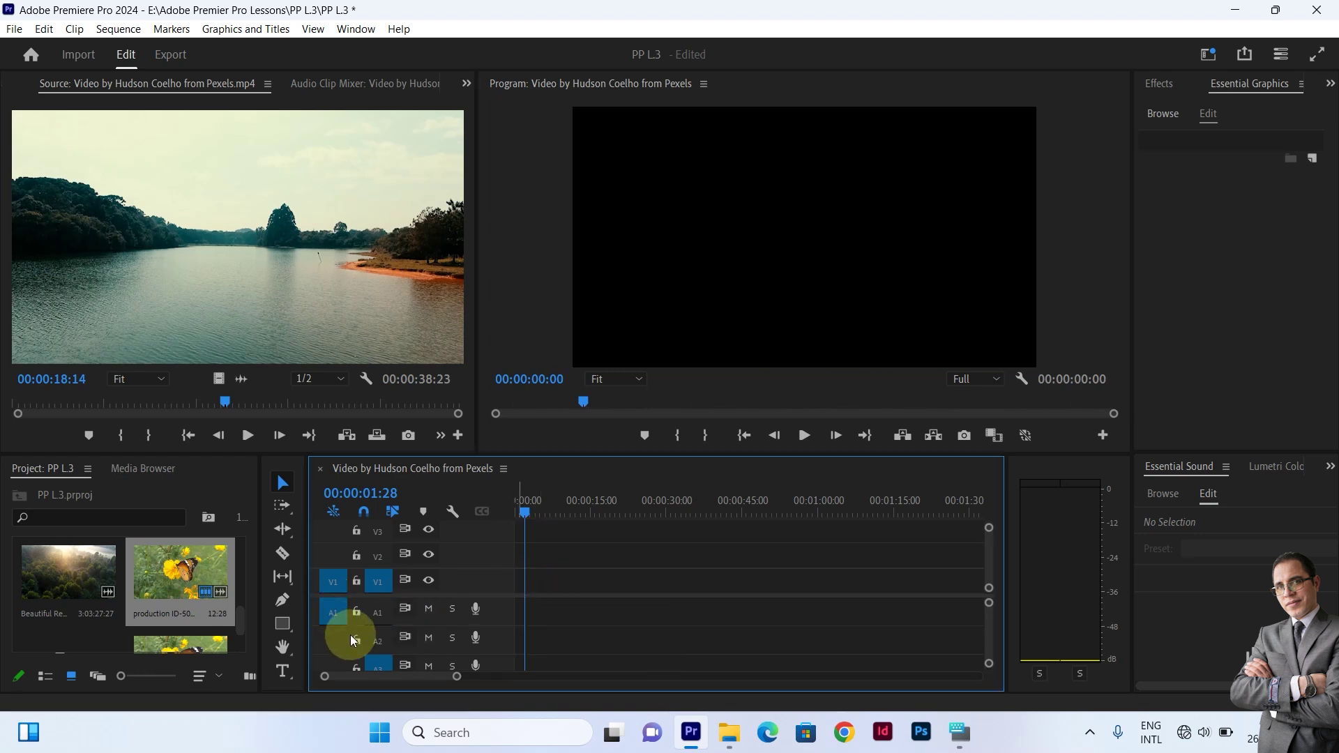
pyautogui.moveTo(171, 595); pyautogui.dragTo(488, 598)
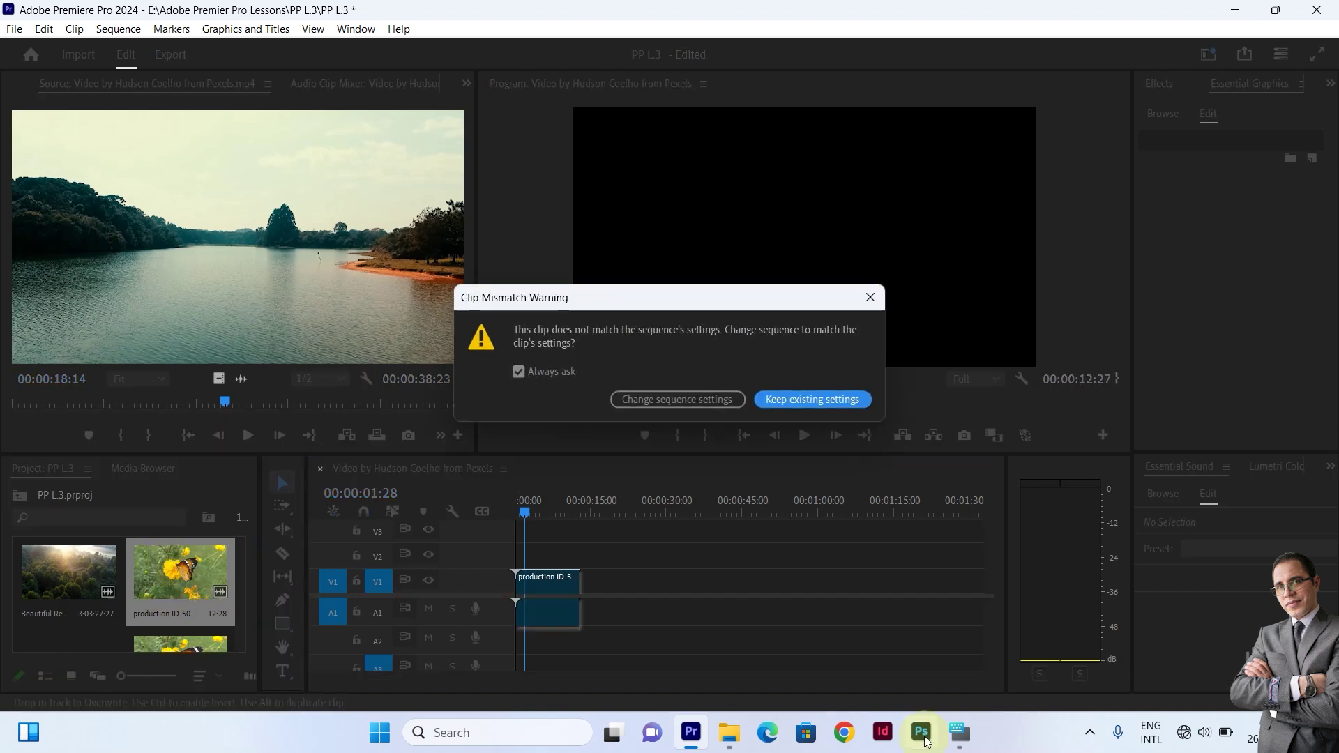
pyautogui.click(819, 403)
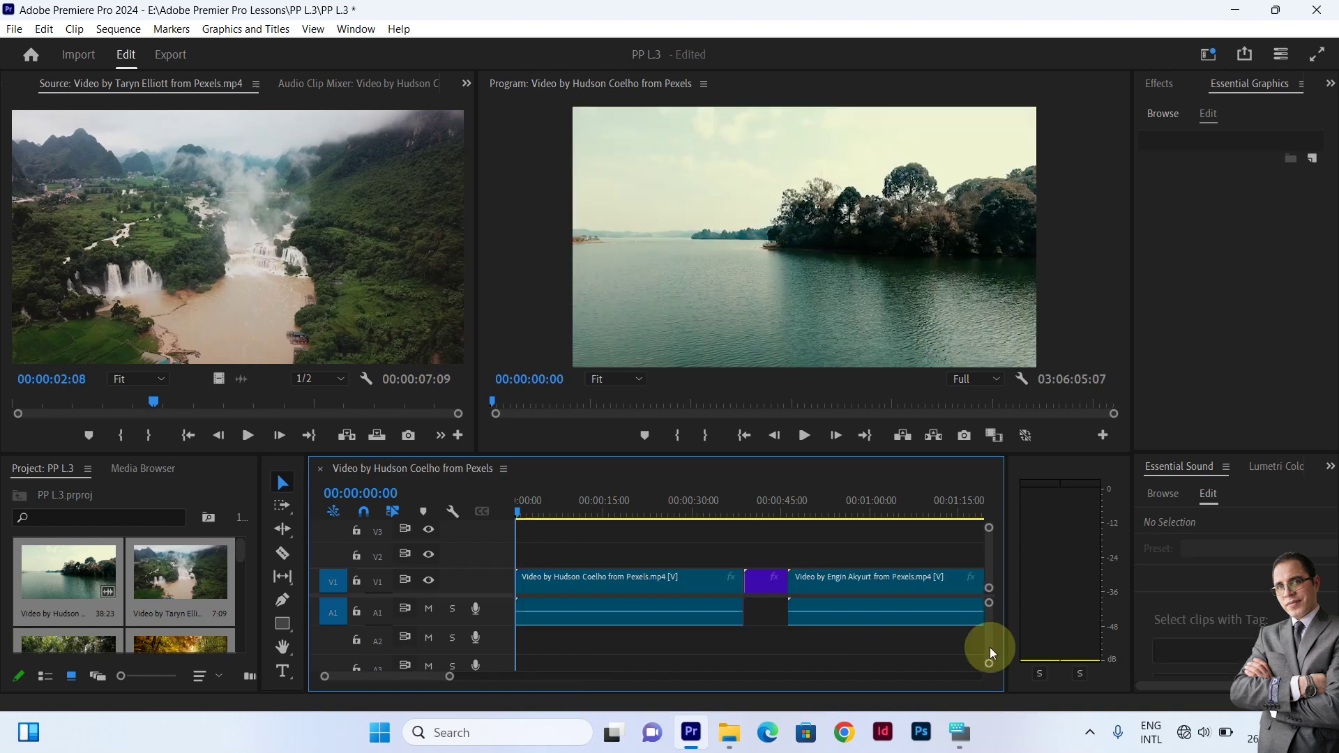
# Move the playhead forward from one edit point to the following one, from the sequence start to the sequence end
pyautogui.press('Down')
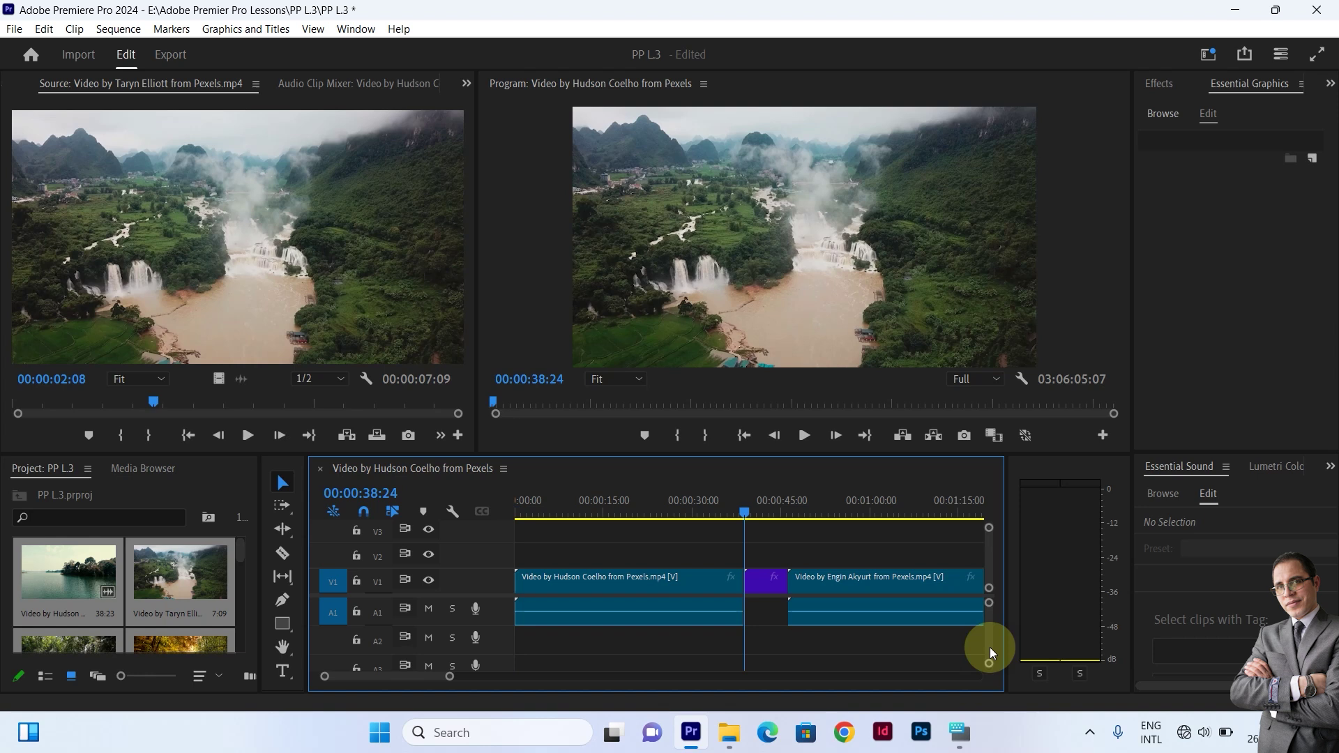
pyautogui.press('Down')
pyautogui.press('Down')
pyautogui.press('Down')
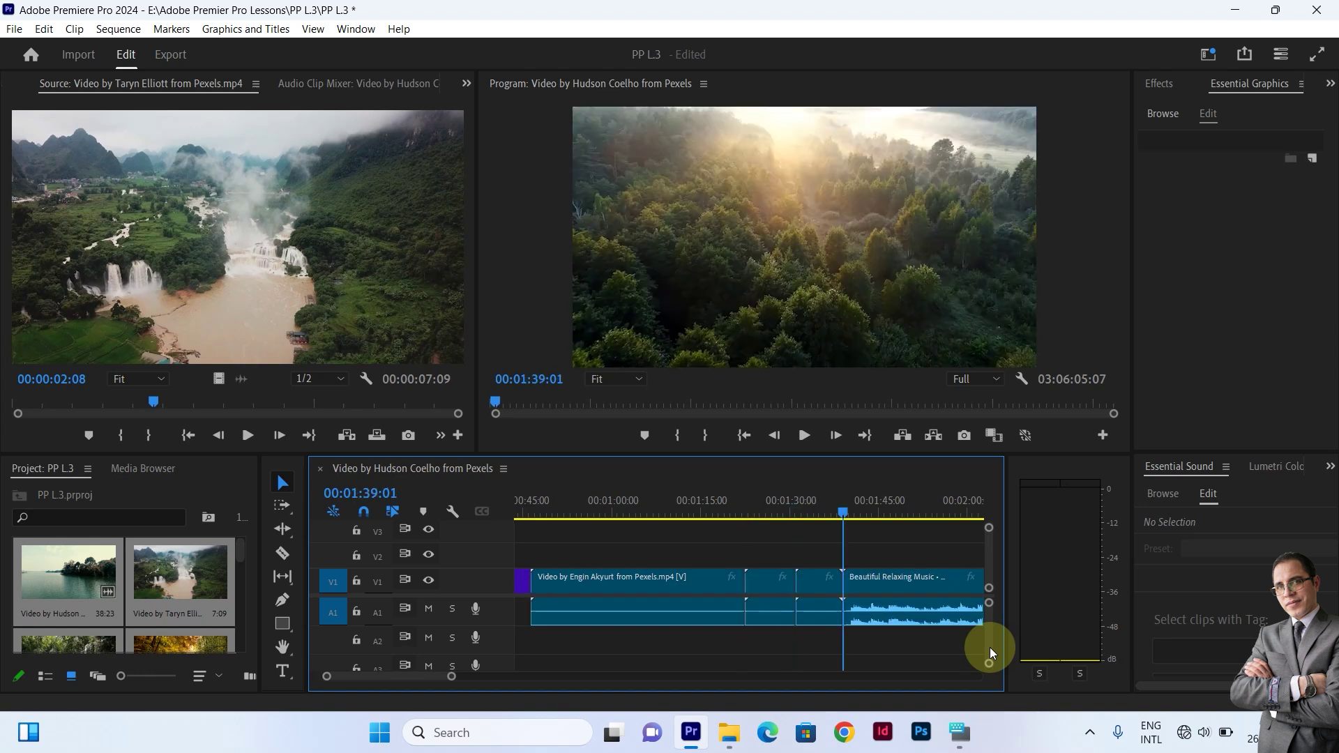
pyautogui.press('Down')
pyautogui.press('Down')
pyautogui.press('Down')
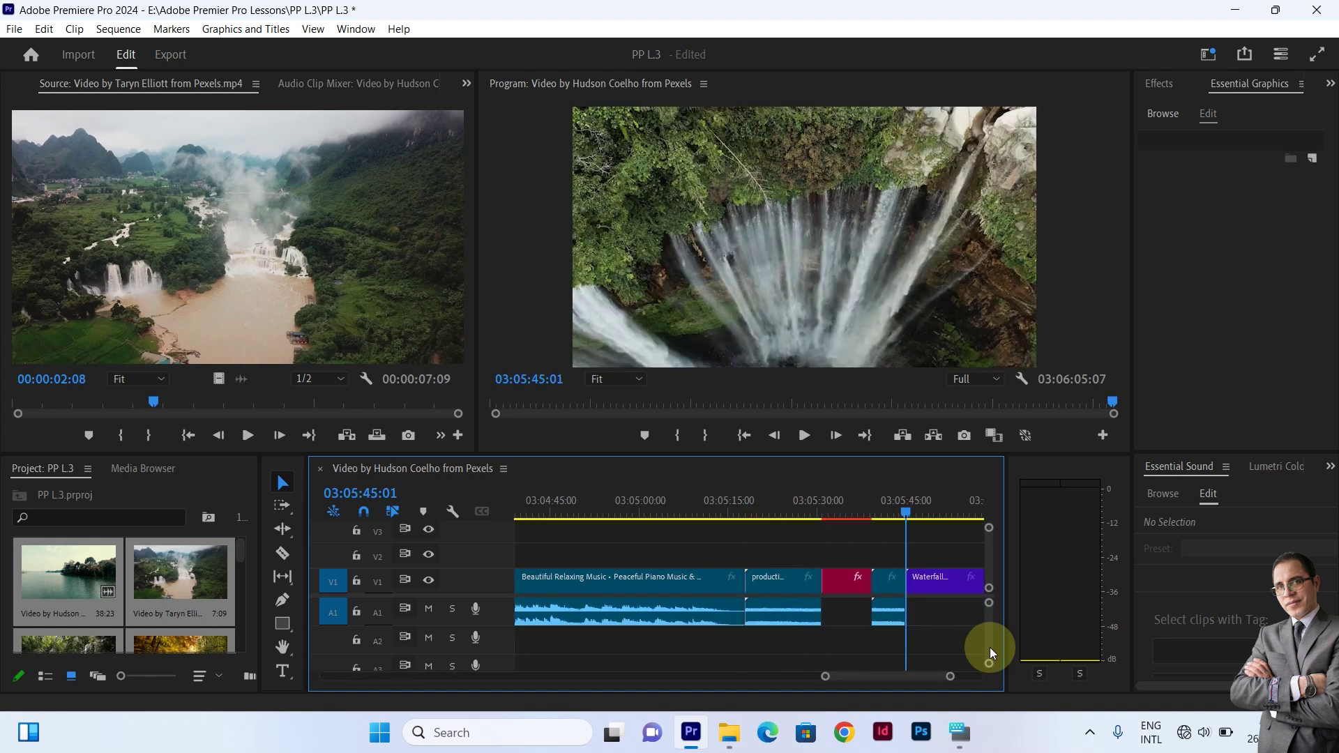
pyautogui.press('Down')
# Move the playhead back through the edit points until it reaches the sequence start at 00:00:00:00
pyautogui.press('j')
pyautogui.press('j')
pyautogui.press('j')
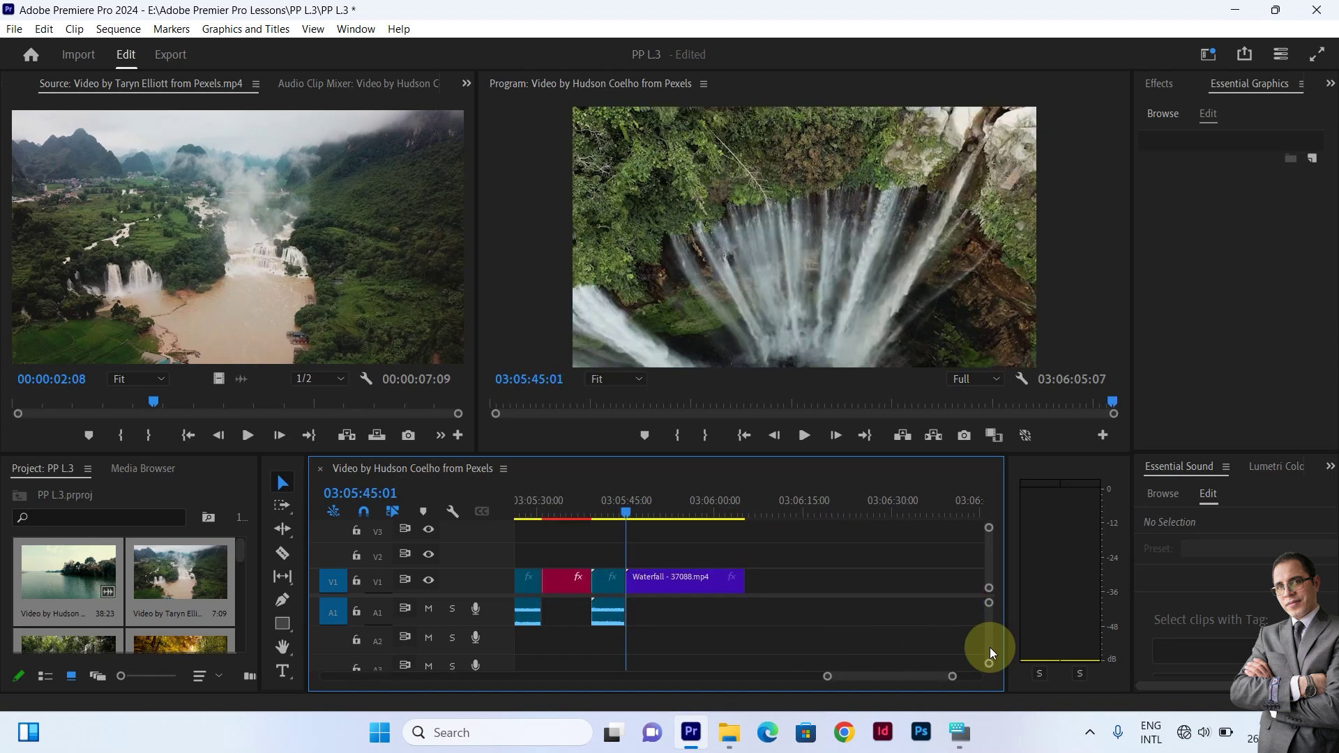
pyautogui.press('Up')
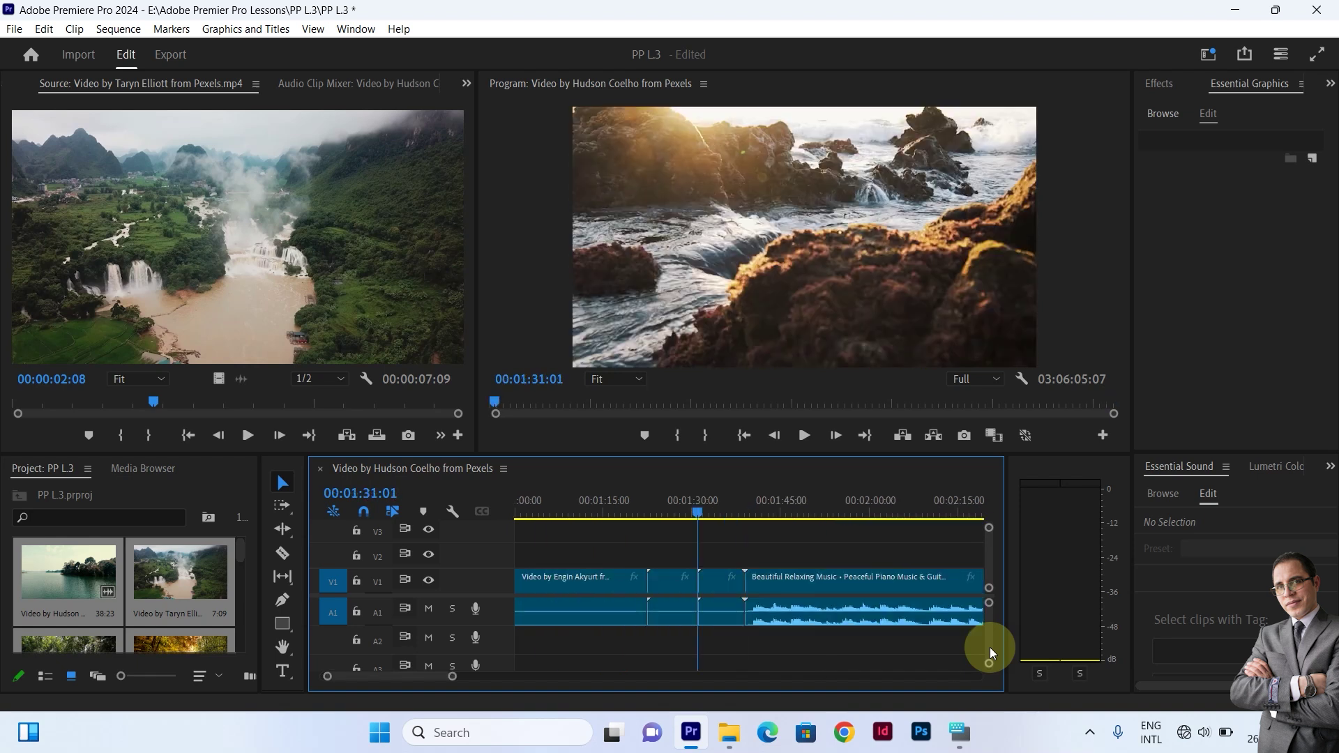
pyautogui.press('Up')
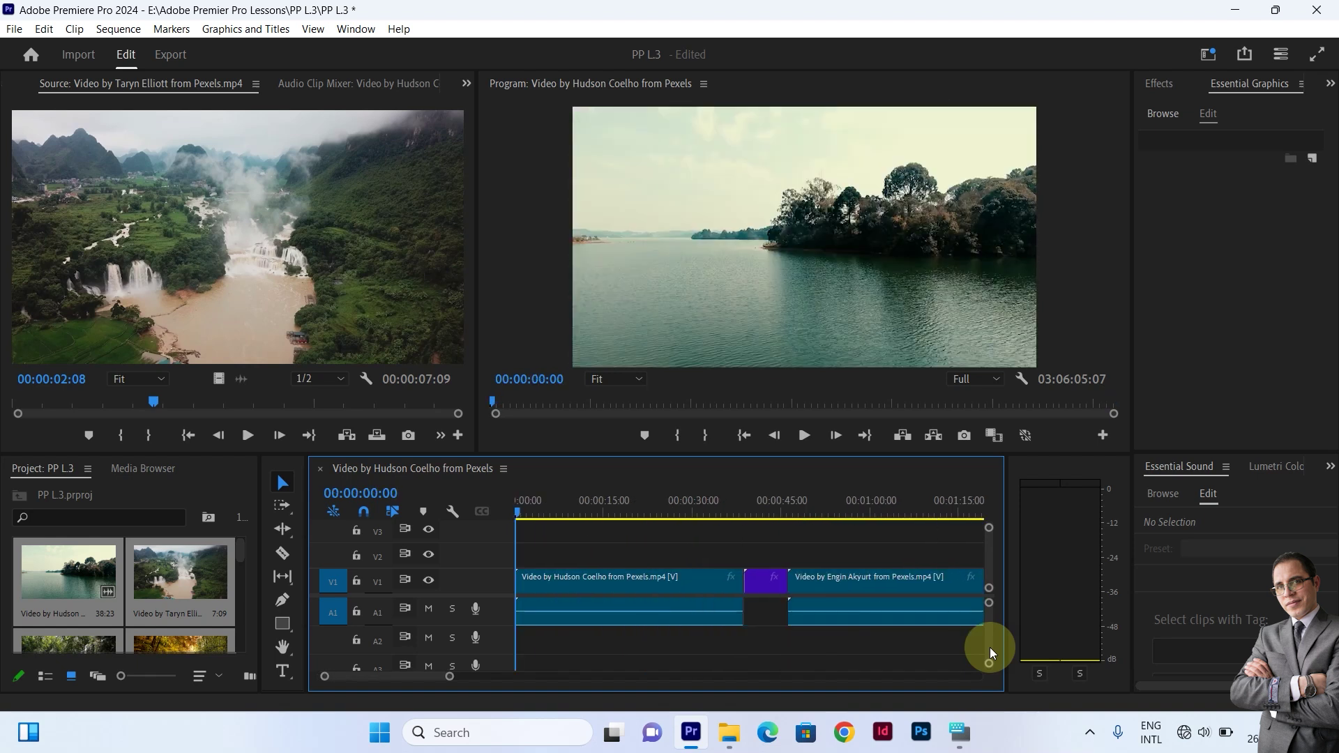
# Place copies of the short video-only waterfall clip on V2 and V3 above the end of the first V1 clip, targeting V1, V2 and V3
pyautogui.moveTo(767, 581); pyautogui.dragTo(738, 522)
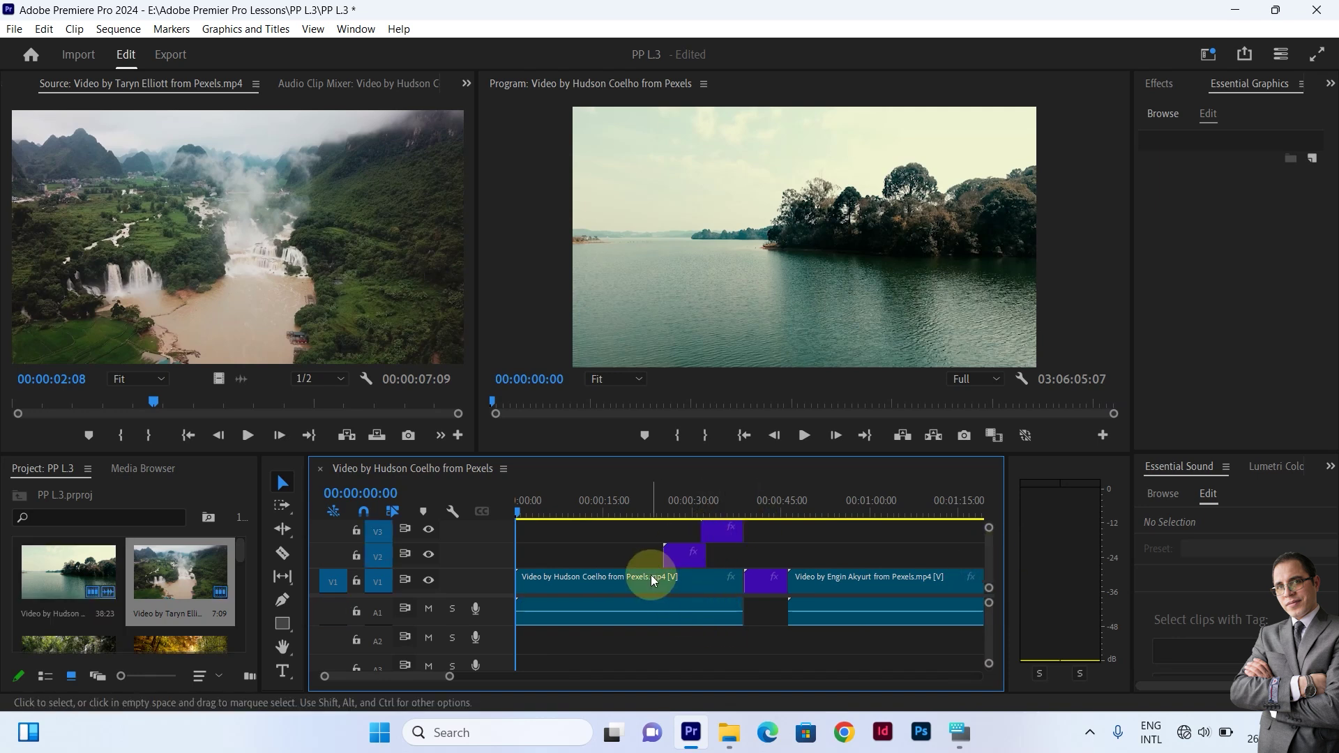
# Move the playhead forward through every edit point on the targeted V1, V2 and V3 tracks, starting with the V2 clip's start
pyautogui.press('Down')
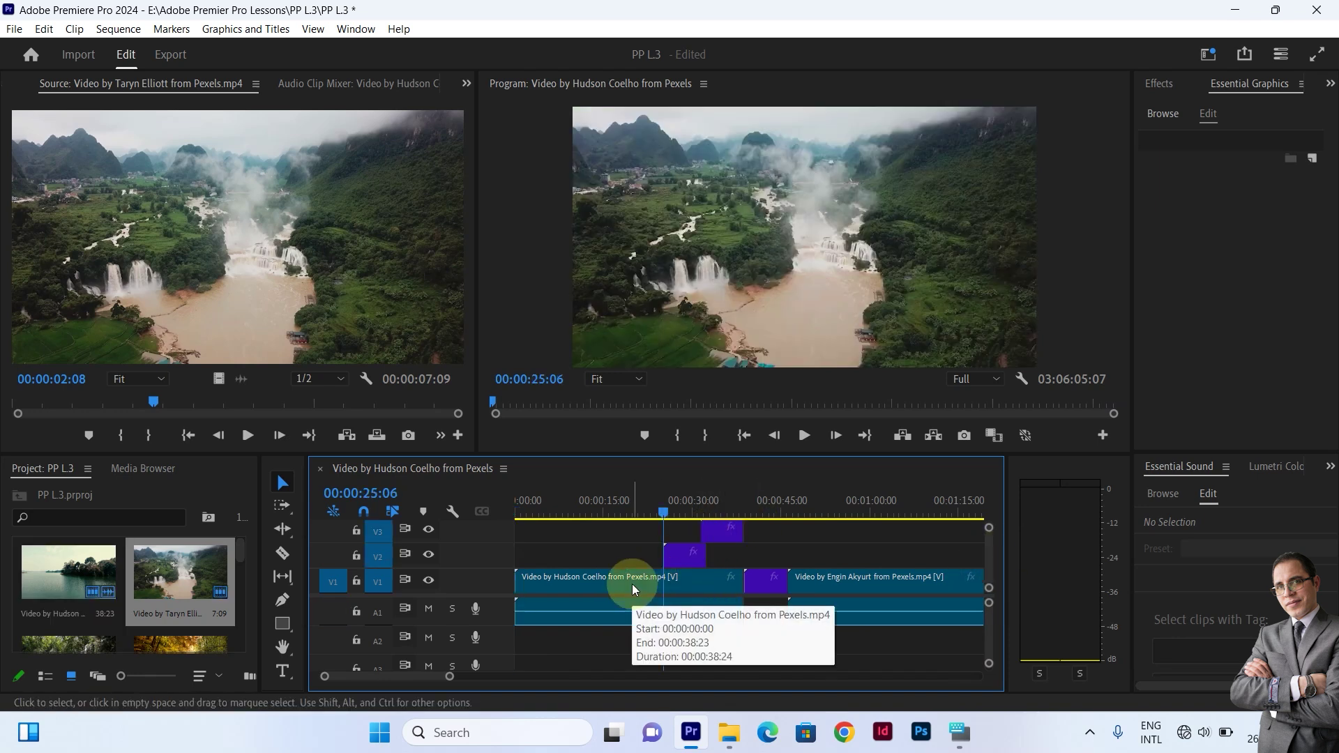
pyautogui.press('Down')
pyautogui.press('Down')
pyautogui.press('Down')
pyautogui.press('Down')
pyautogui.press('Down')
pyautogui.press('Down')
pyautogui.press('Down')
pyautogui.press('Down')
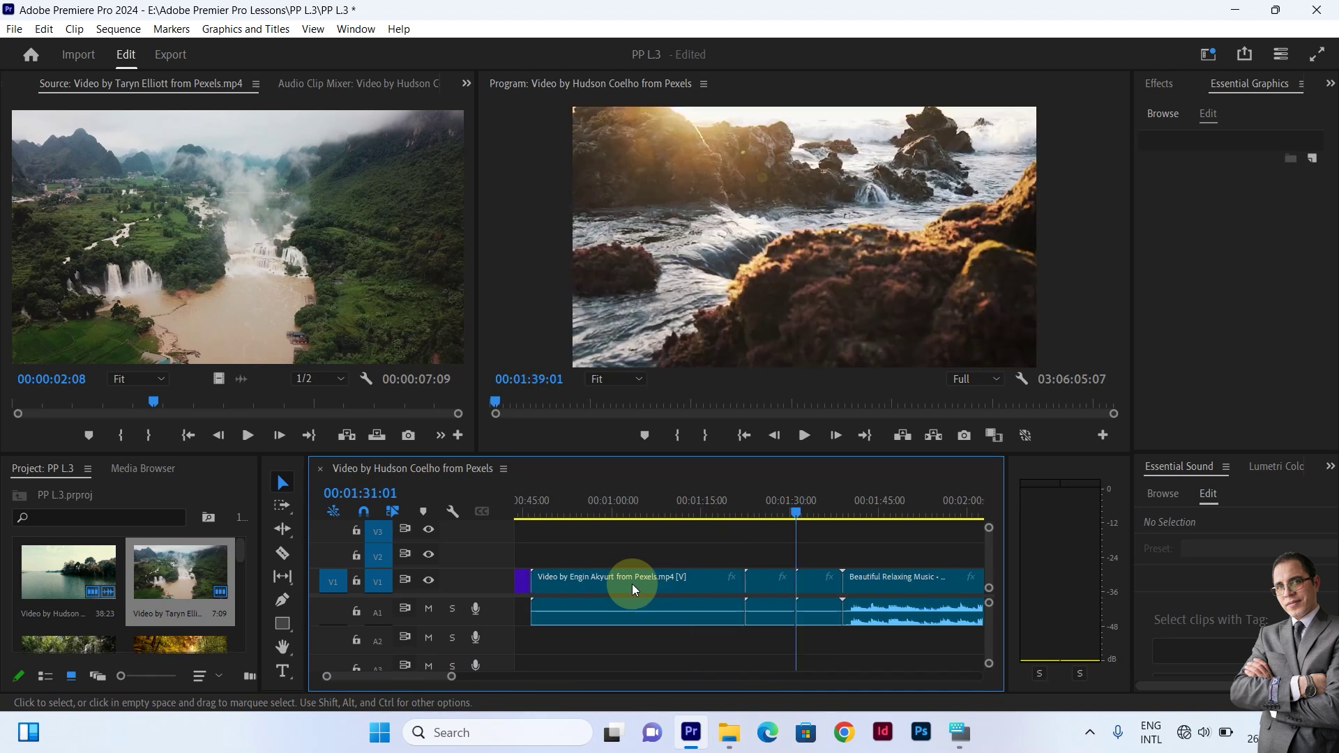
pyautogui.press('Down')
pyautogui.press('Down')
pyautogui.press('Down')
# Go back through the preceding edit points and return the playhead to the start of the sequence
pyautogui.press('Up')
pyautogui.press('Up')
pyautogui.press('Up')
pyautogui.press('Home')
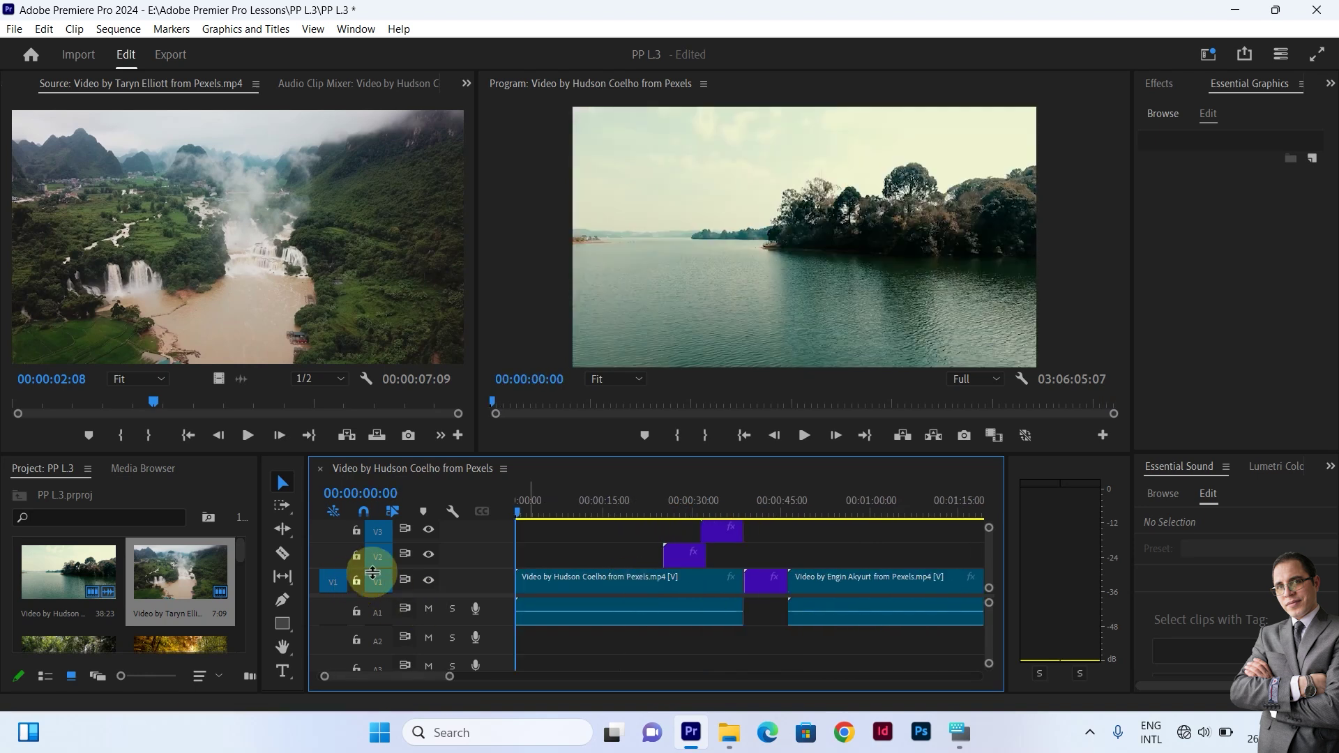
# Turn off track targeting for V3 and V2 and jump the playhead to the next V1 edit point at 00:00:38:24
pyautogui.click(388, 533)
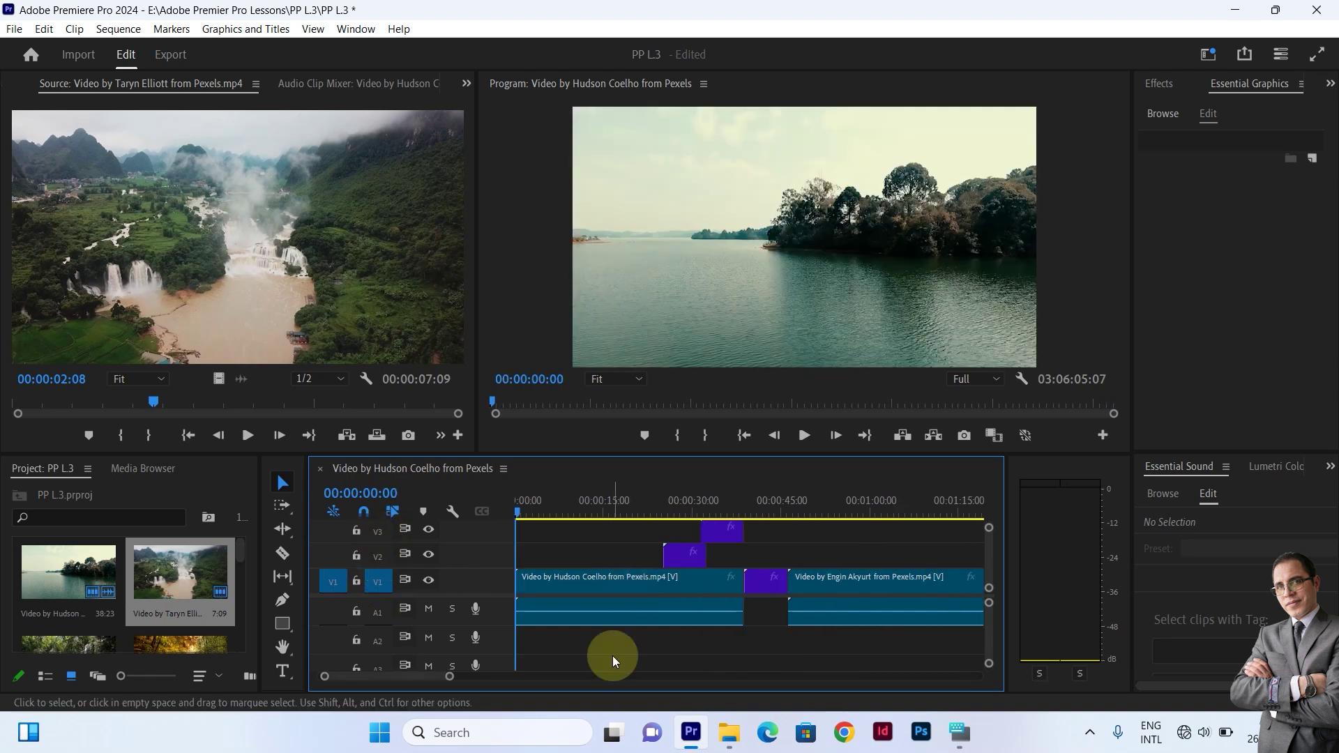
pyautogui.press('Down')
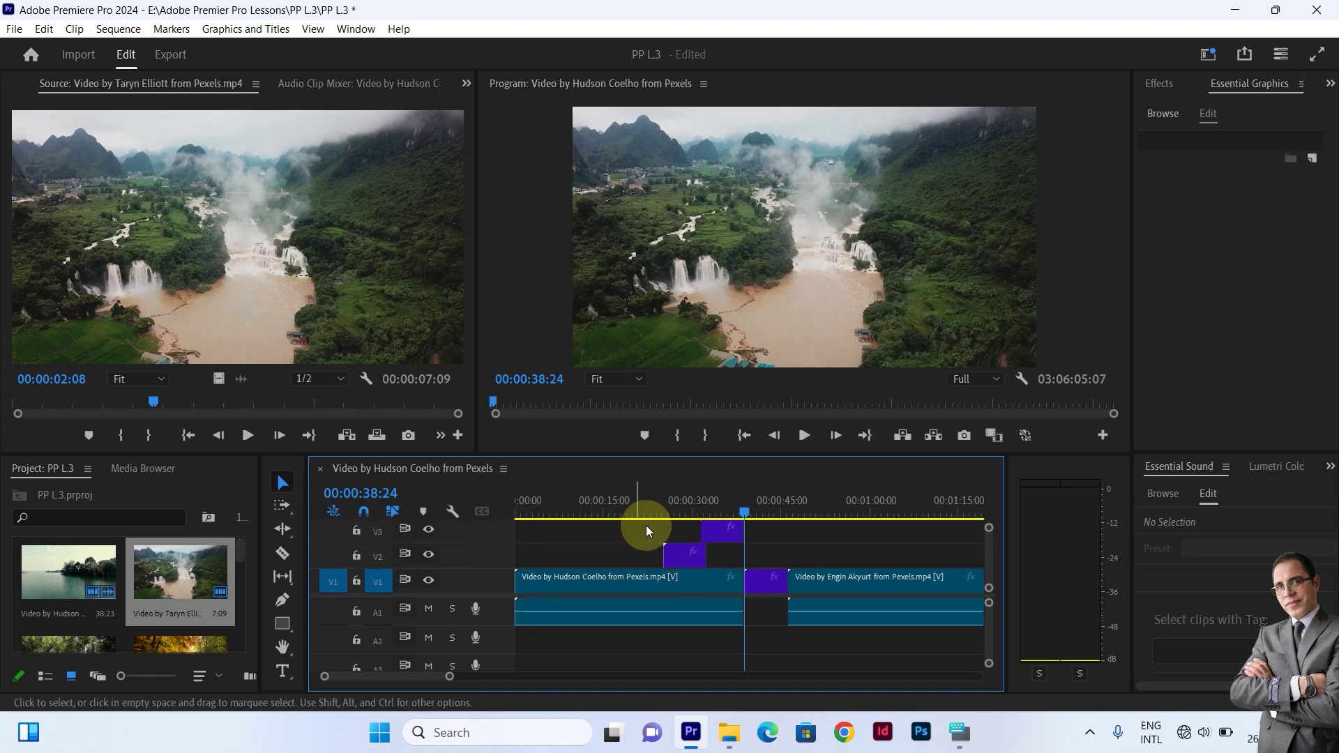
# Target V3 and V2 again and move the playhead forward through the remaining edit points to the sequence end at 03:06:05:07
pyautogui.click(378, 533)
pyautogui.click(378, 556)
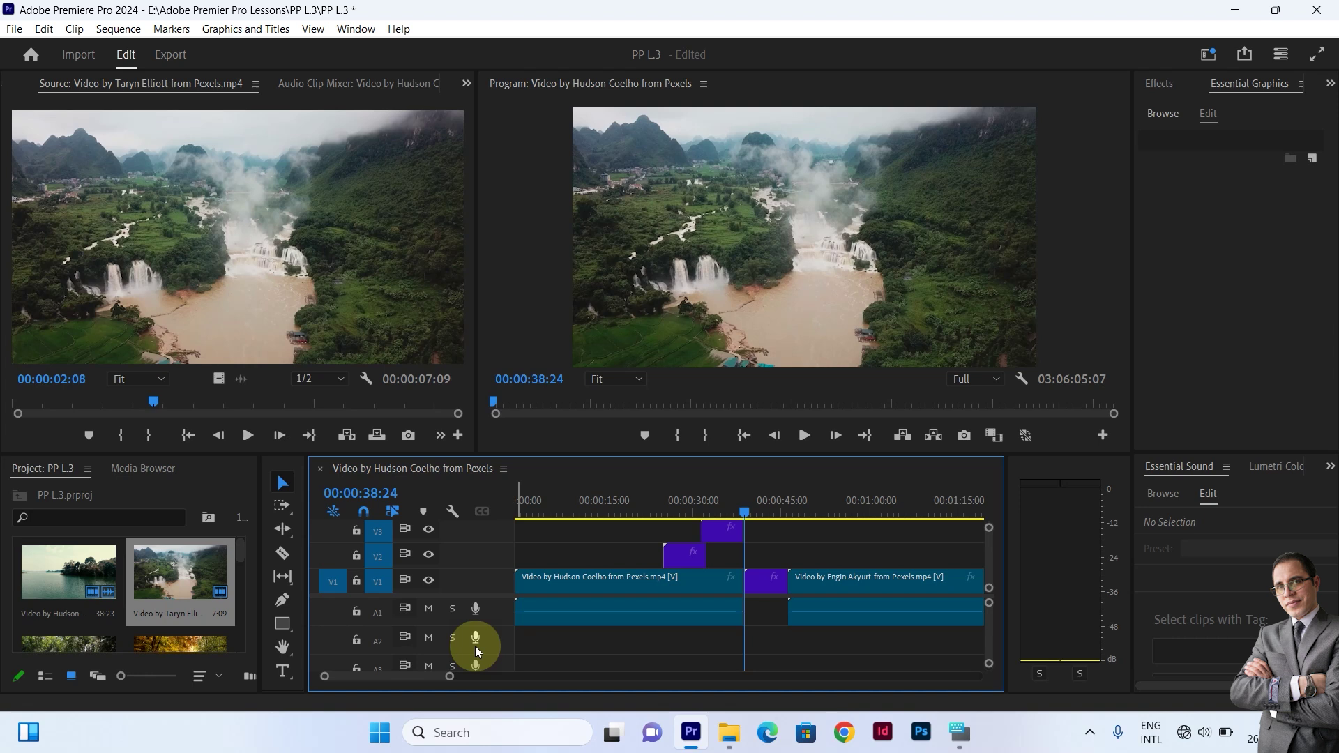
pyautogui.press('space')
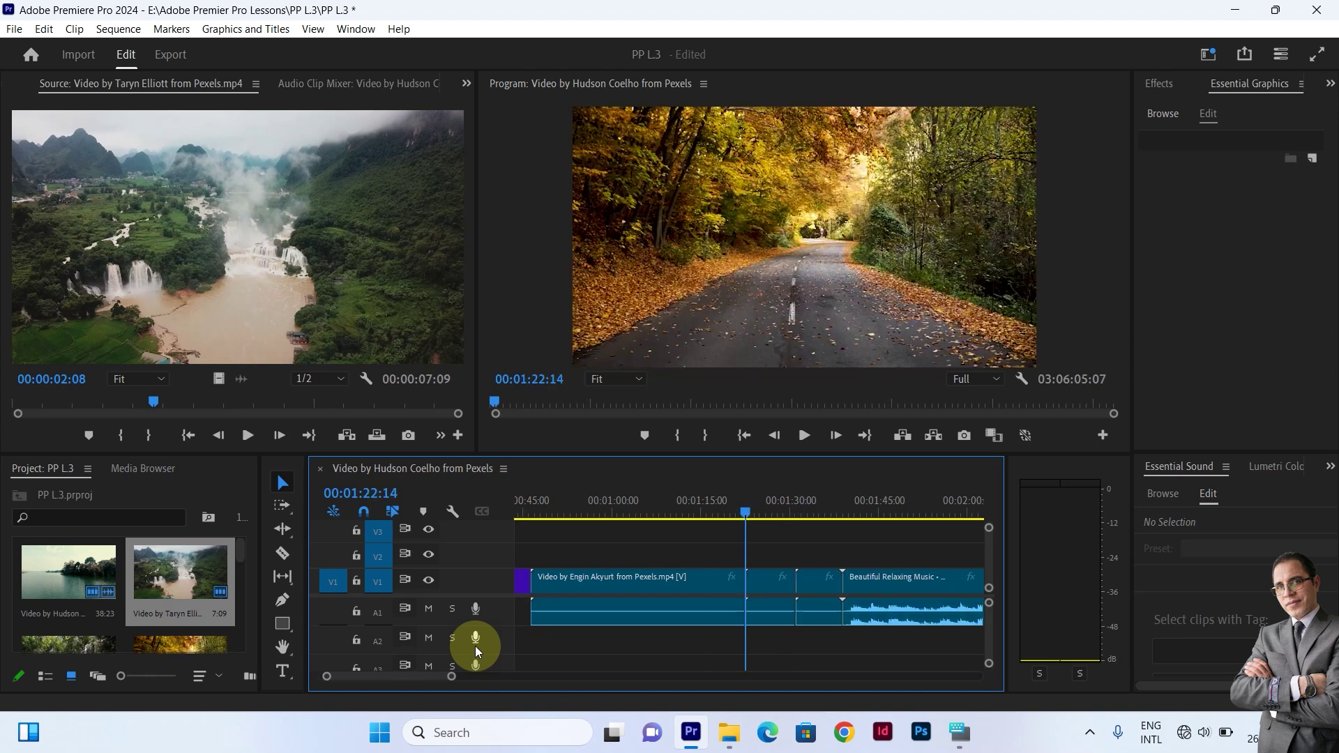
pyautogui.press('Down')
pyautogui.press('Down')
pyautogui.press('Down')
pyautogui.press('Down')
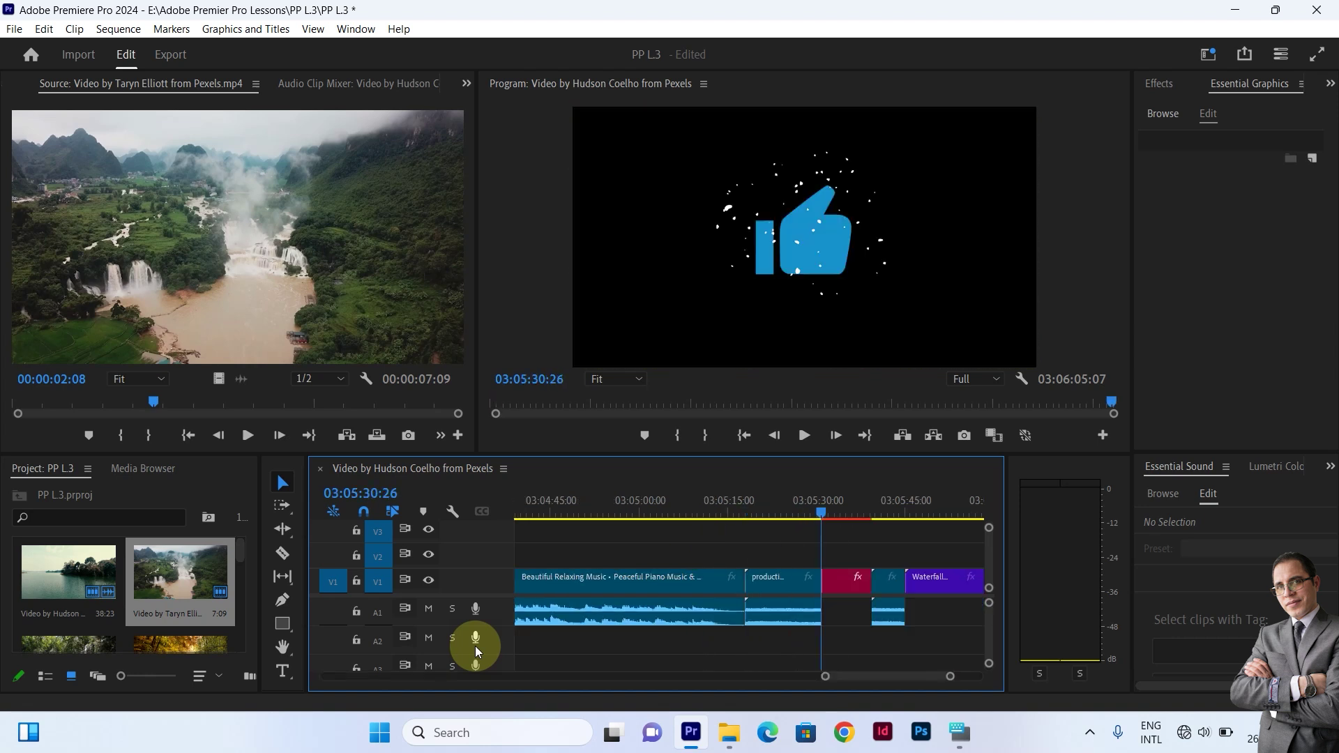
pyautogui.press('Down')
pyautogui.press('Down')
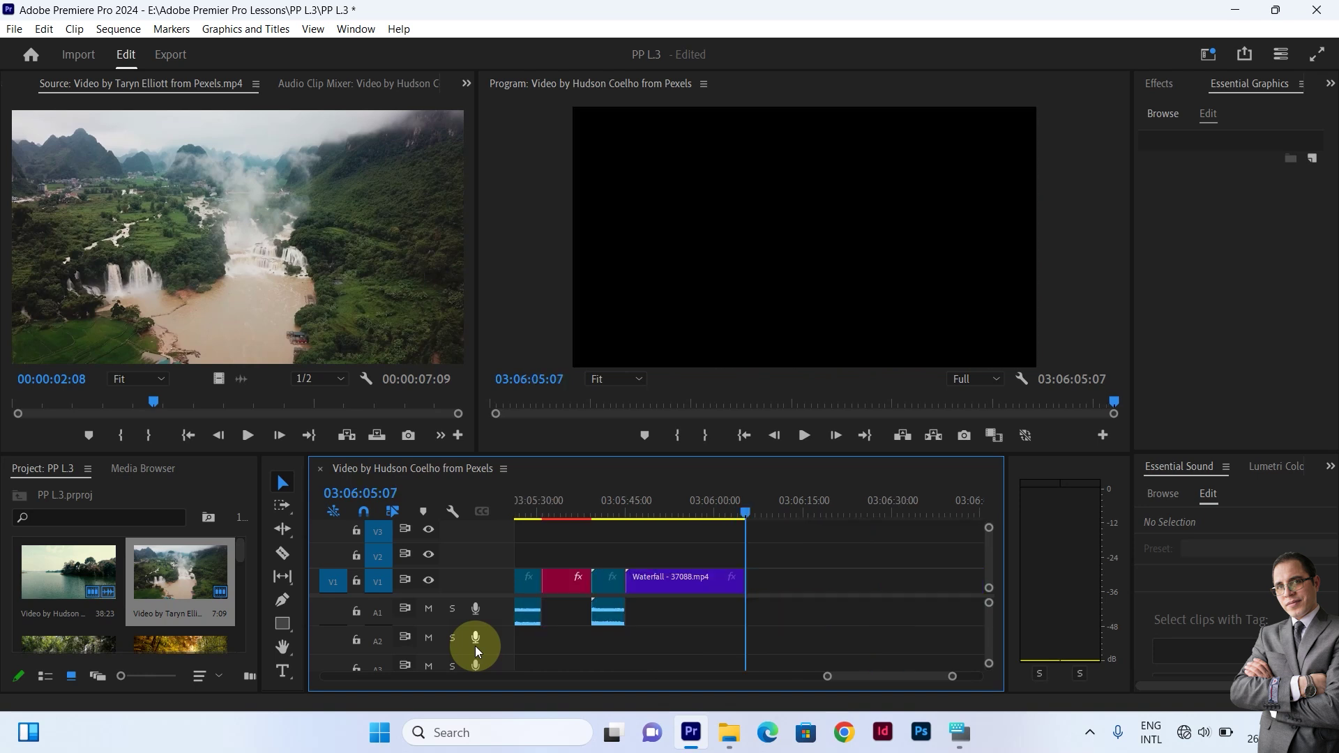